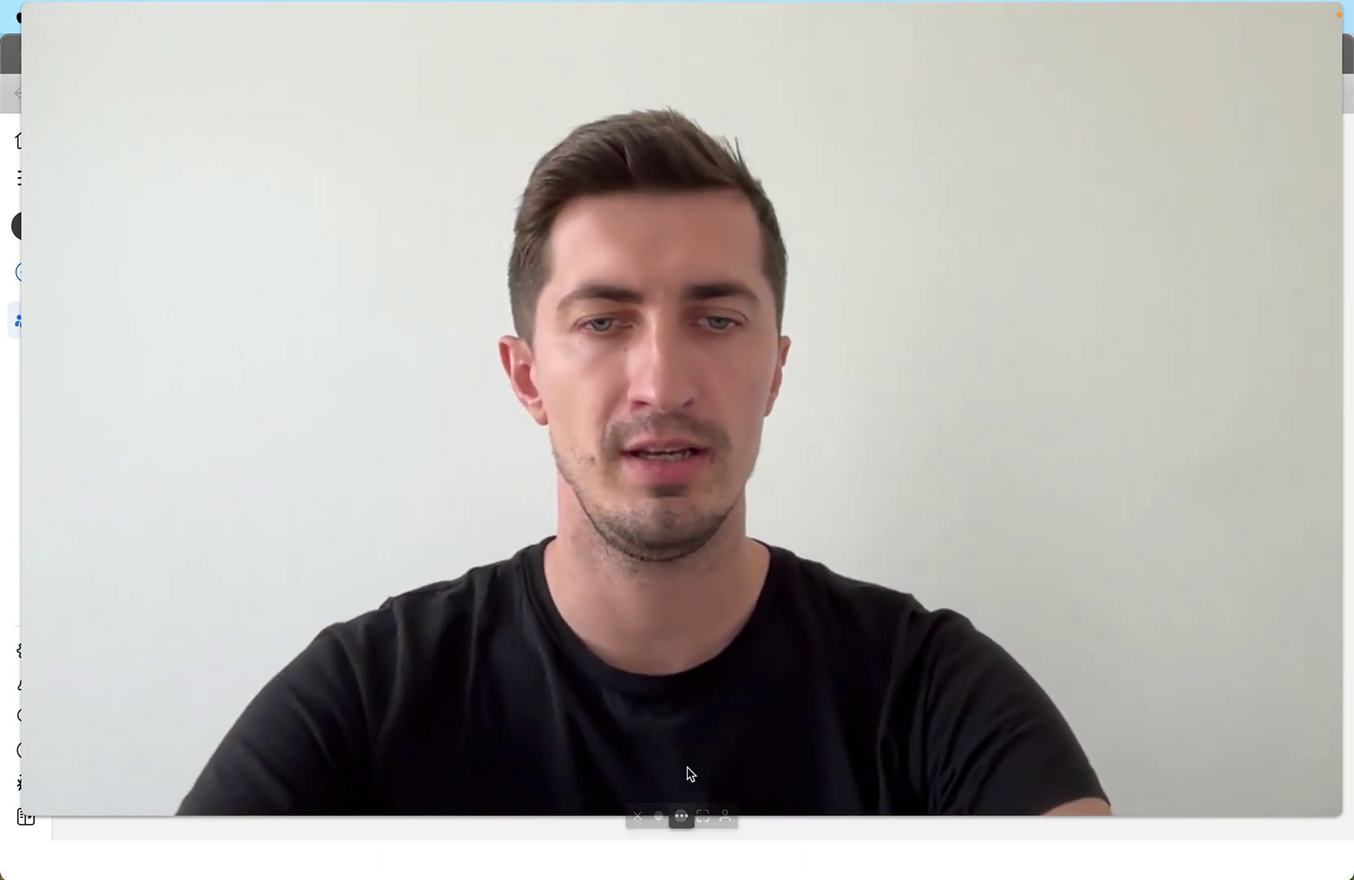
- Return to the Audiences page through the business tools list
{"action": "left_click", "coordinate": [681, 815]}
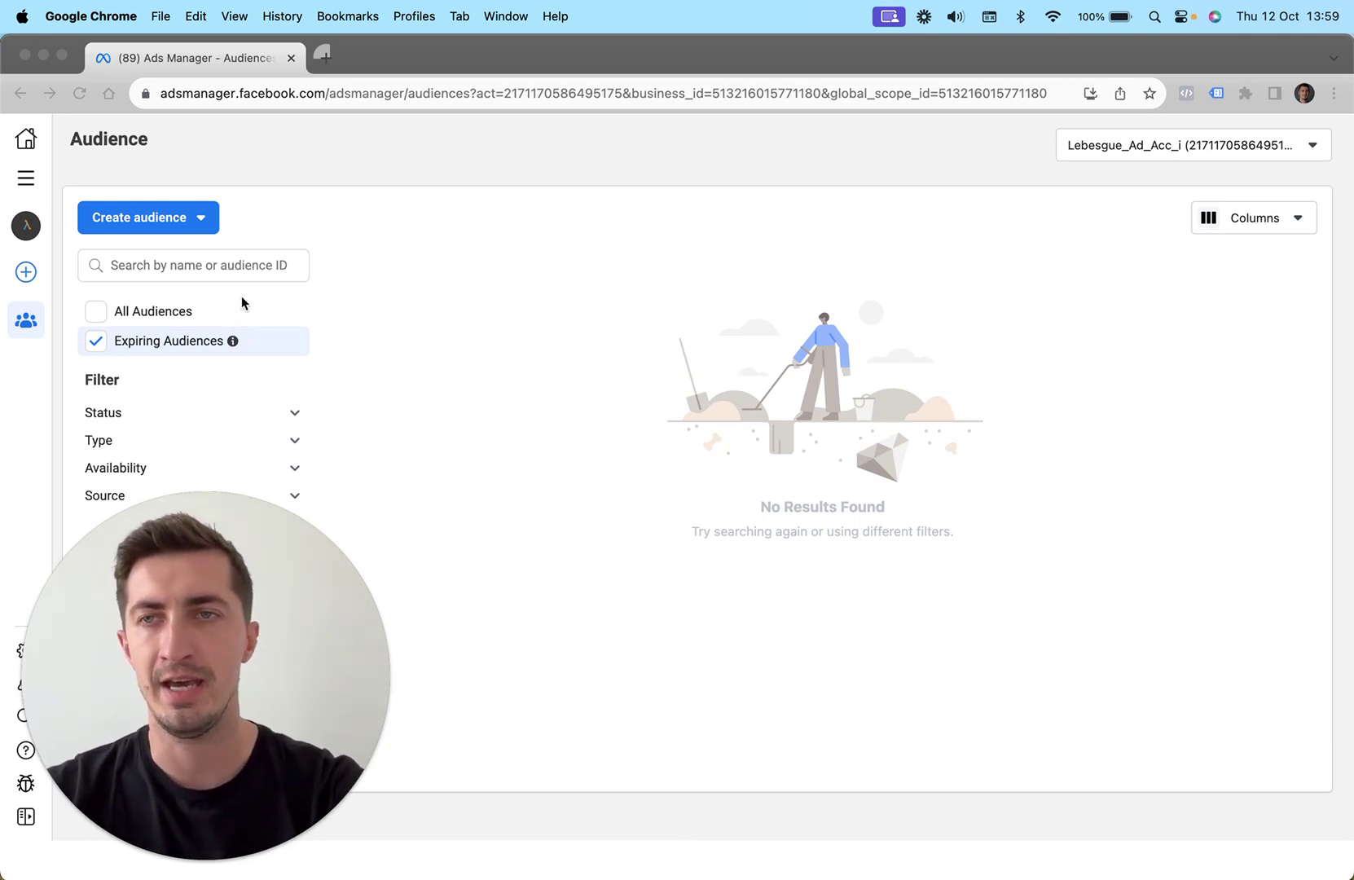
{"action": "left_click", "coordinate": [56, 376]}
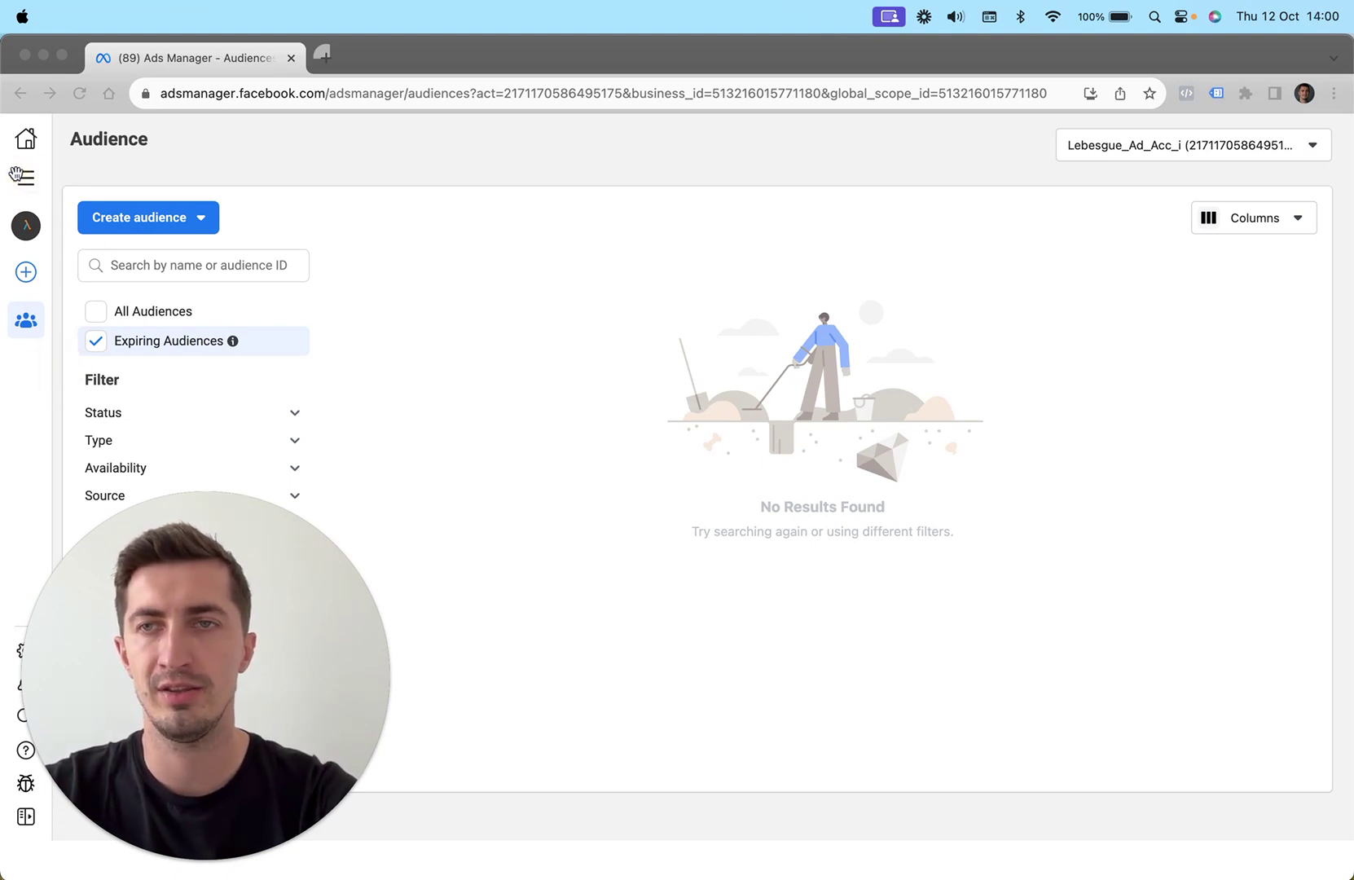
{"action": "left_click", "coordinate": [62, 259]}
{"action": "left_click", "coordinate": [61, 397]}
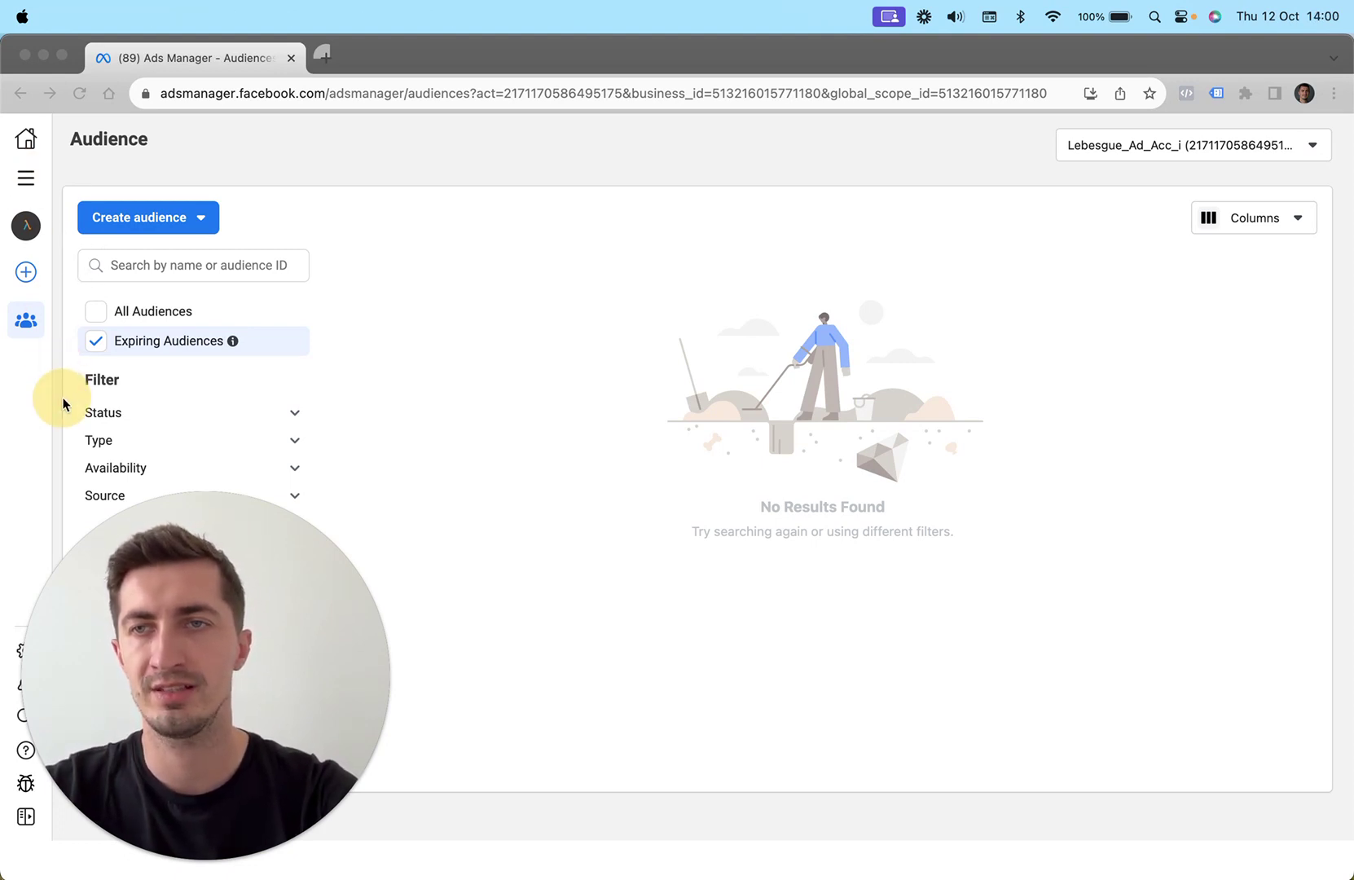
{"action": "left_click", "coordinate": [29, 183]}
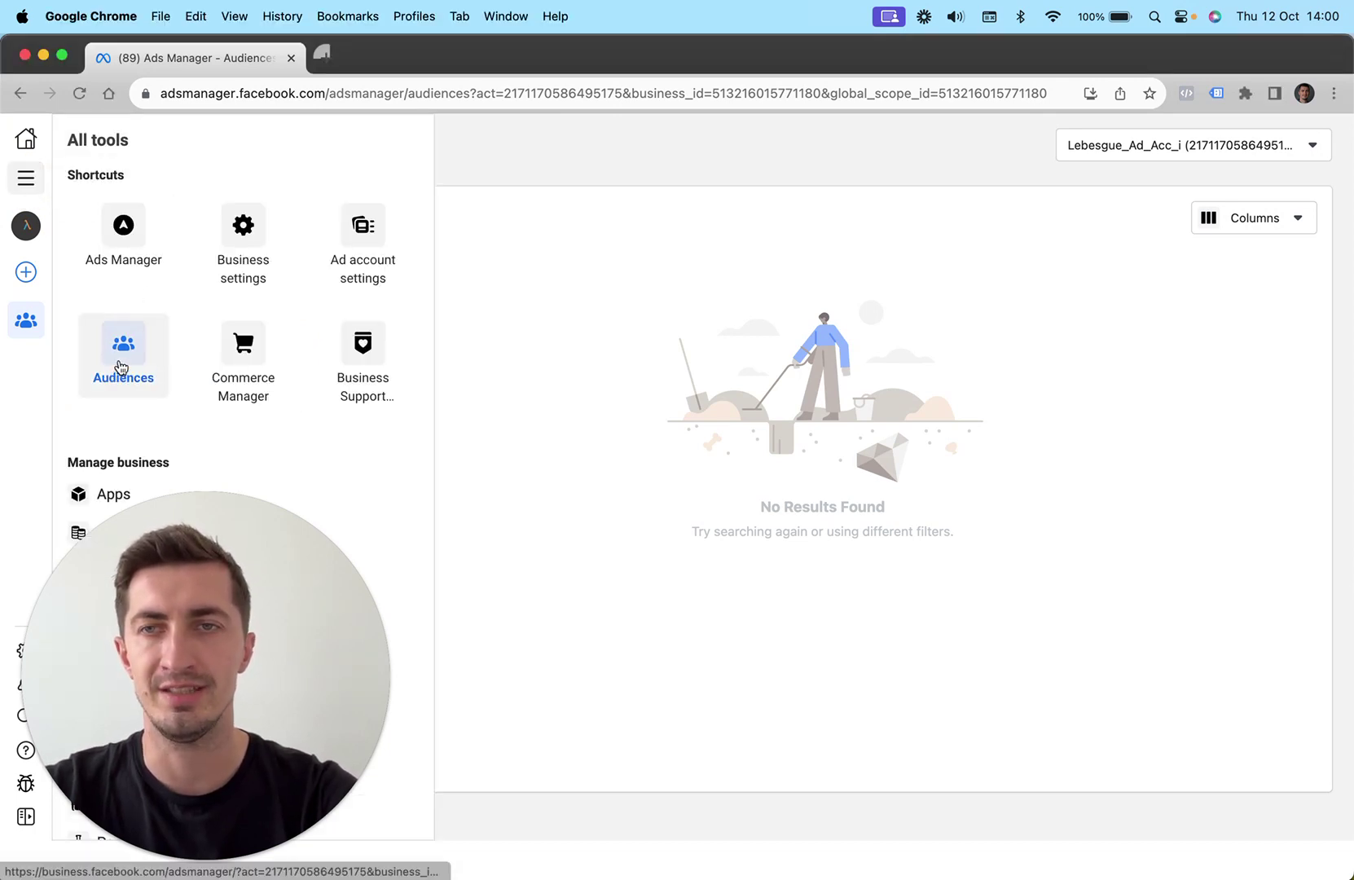
{"action": "left_click", "coordinate": [503, 536]}
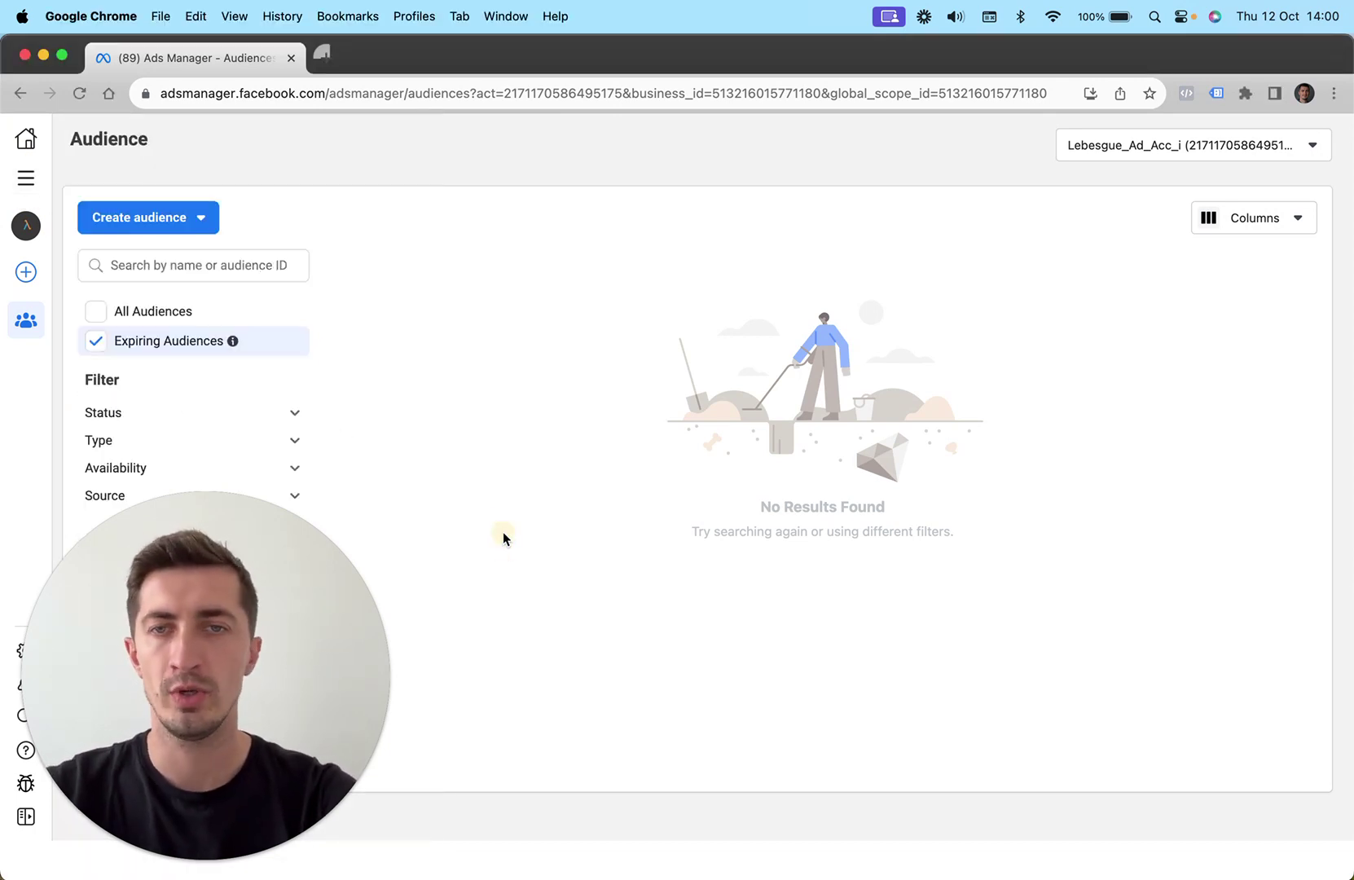
- Start a new Custom Audience with Website as its source and continue to its settings
{"action": "left_click", "coordinate": [195, 217]}
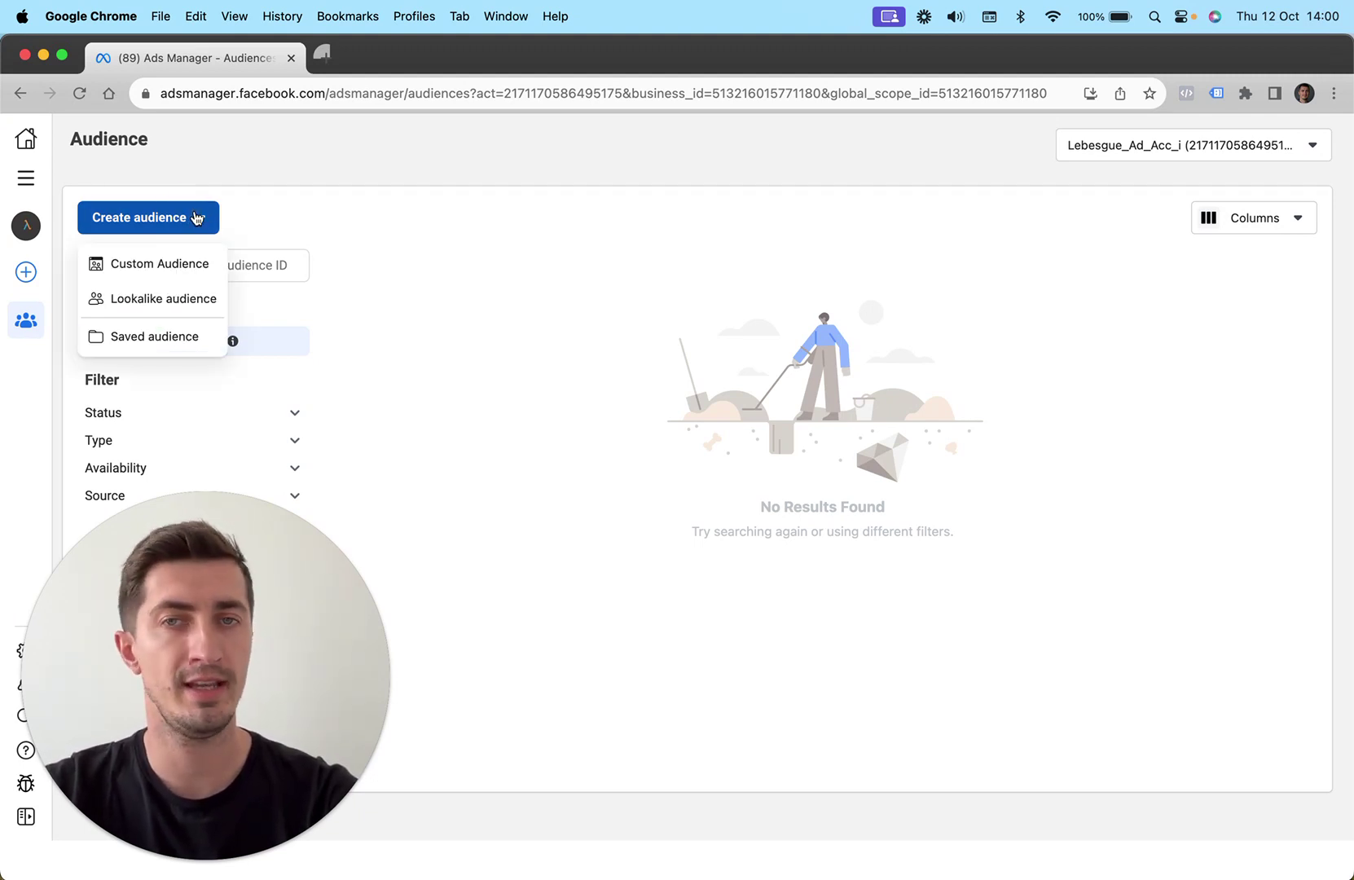
{"action": "left_click", "coordinate": [156, 264]}
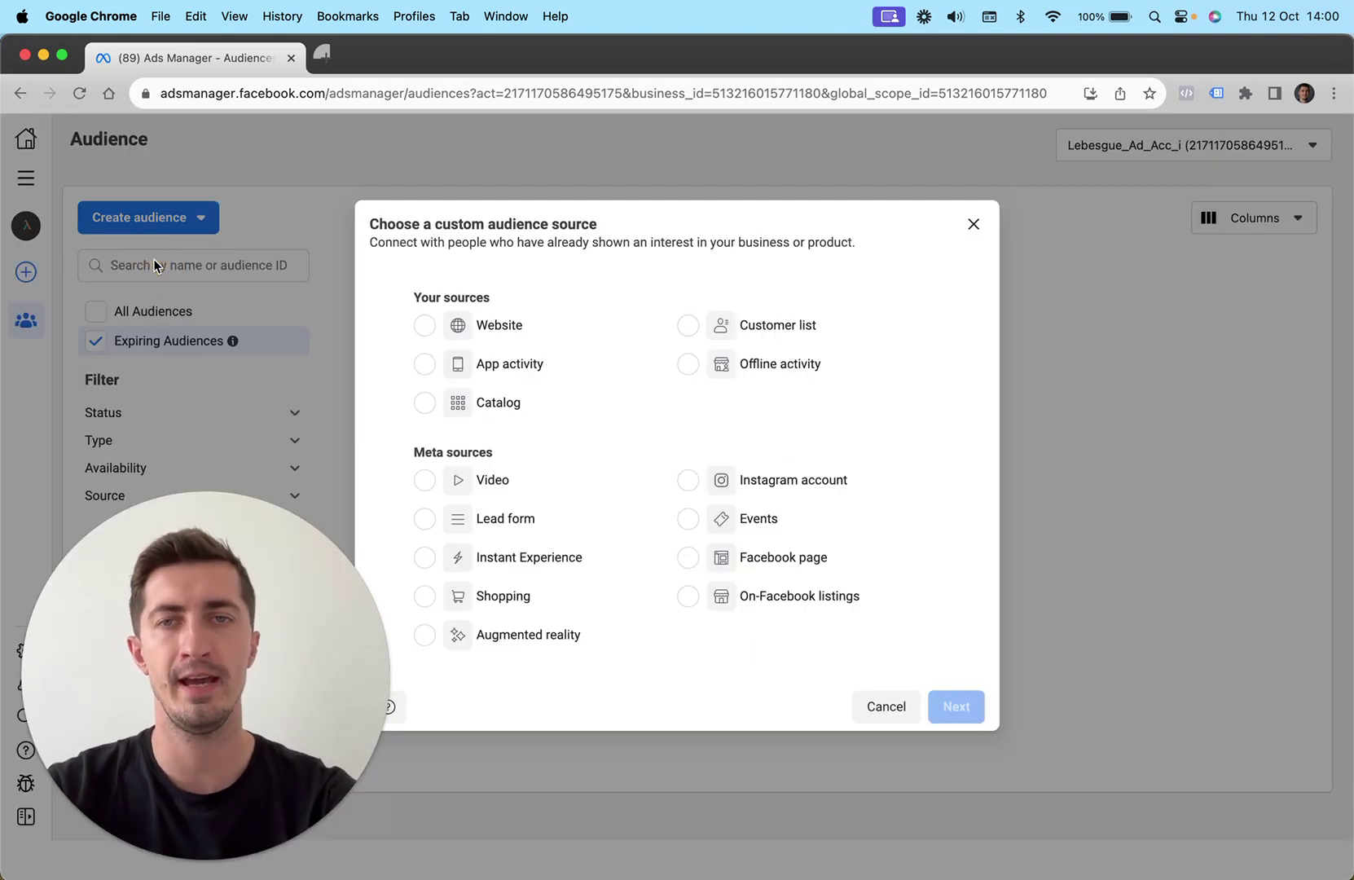
{"action": "left_click", "coordinate": [422, 325]}
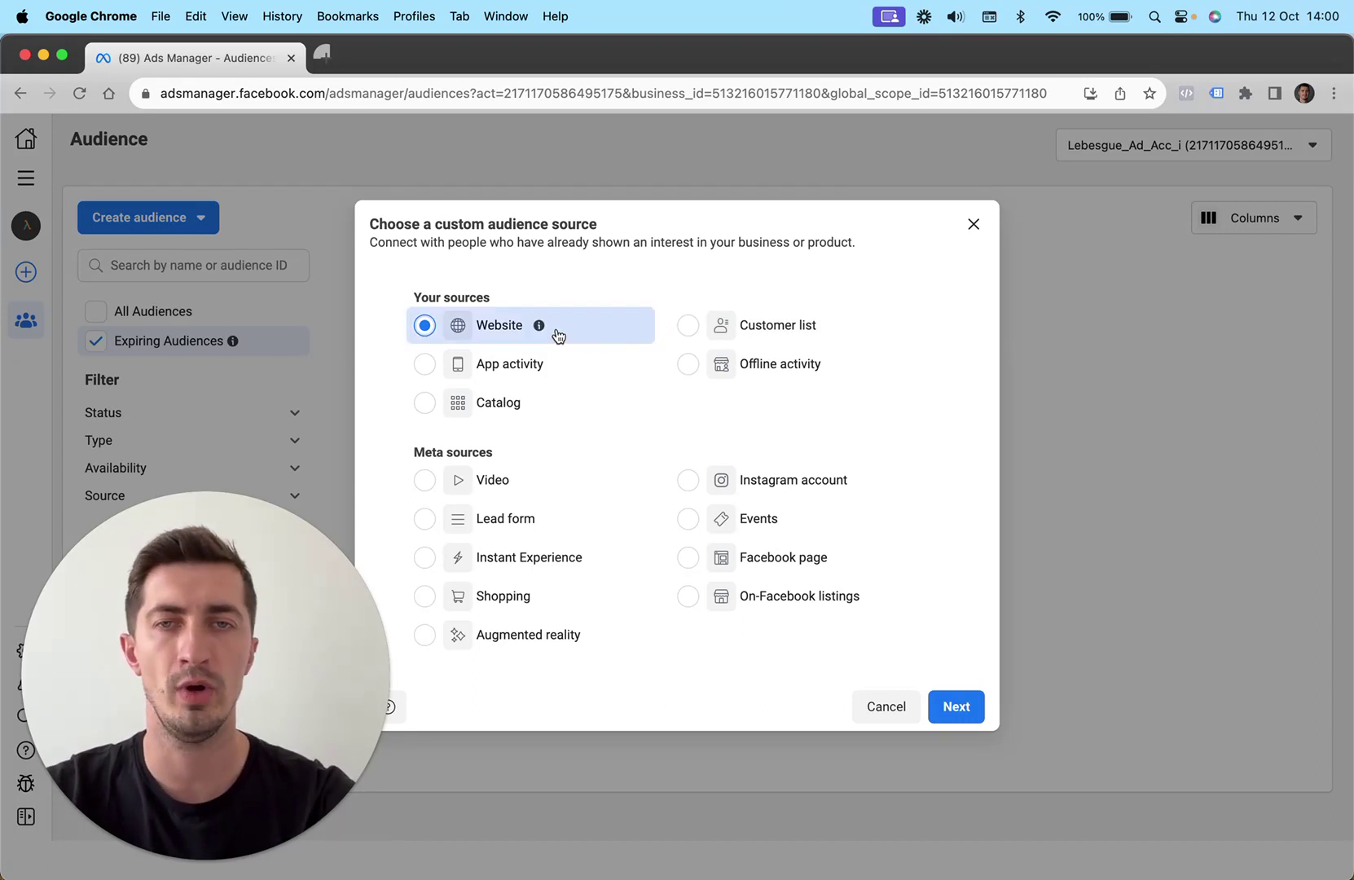
{"action": "left_click", "coordinate": [957, 710]}
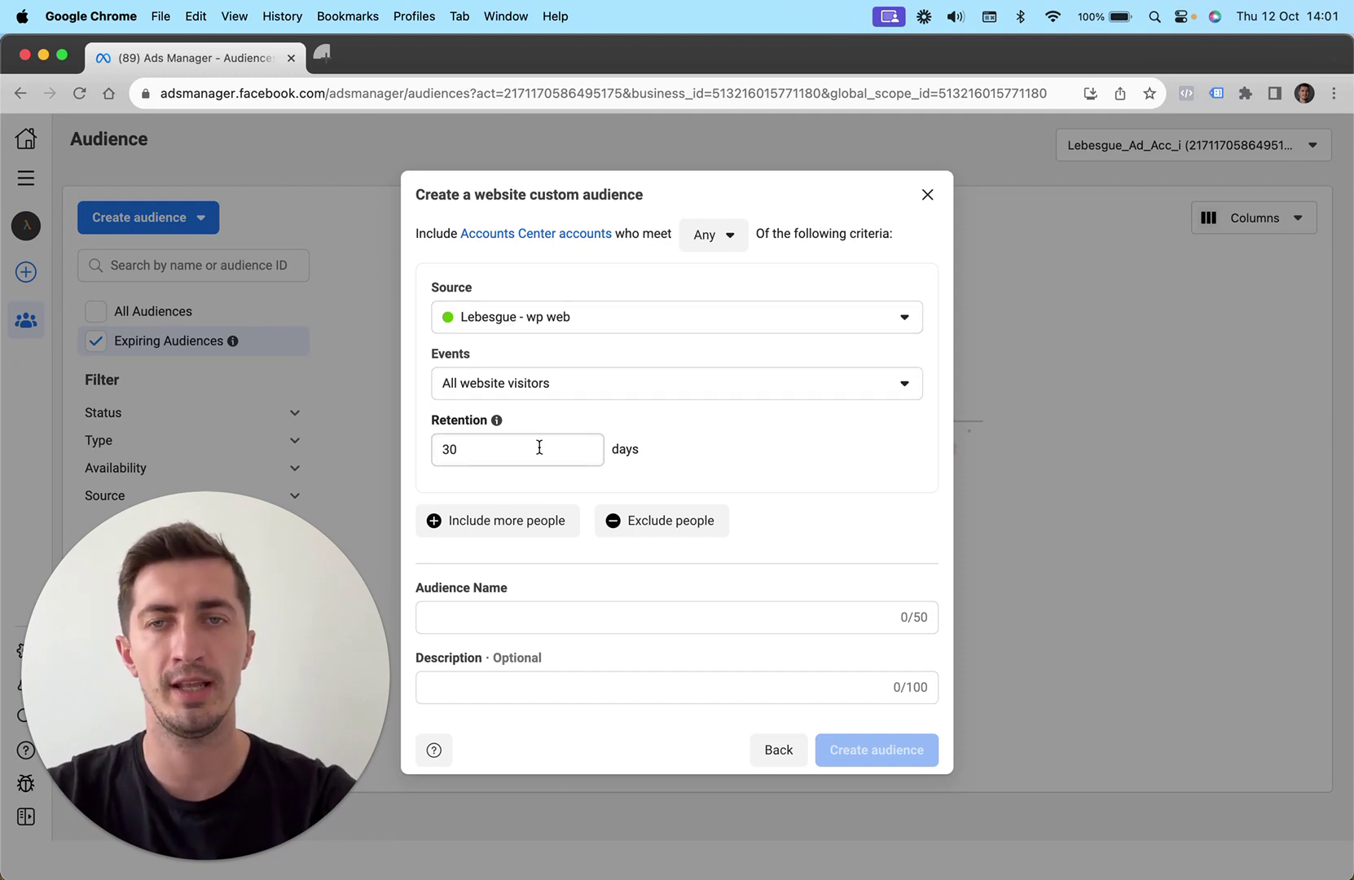
- Change the All website visitors retention from 30 to 180 days
{"action": "left_click_drag", "start_coordinate": [538, 447], "coordinate": [414, 446]}
{"action": "type", "text": "180"}
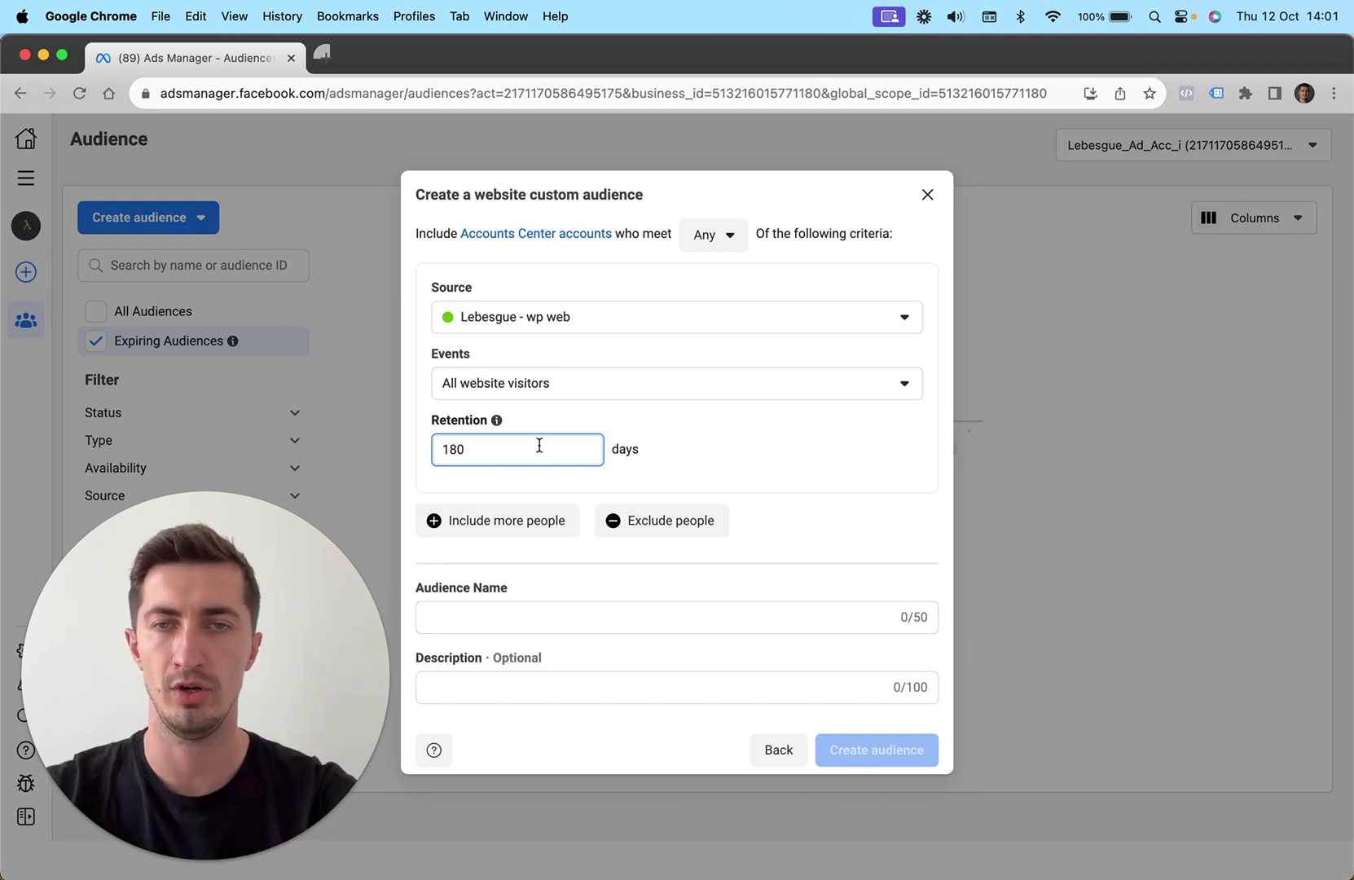
{"action": "scroll", "coordinate": [619, 456], "scroll_direction": "down", "scroll_amount": 1}
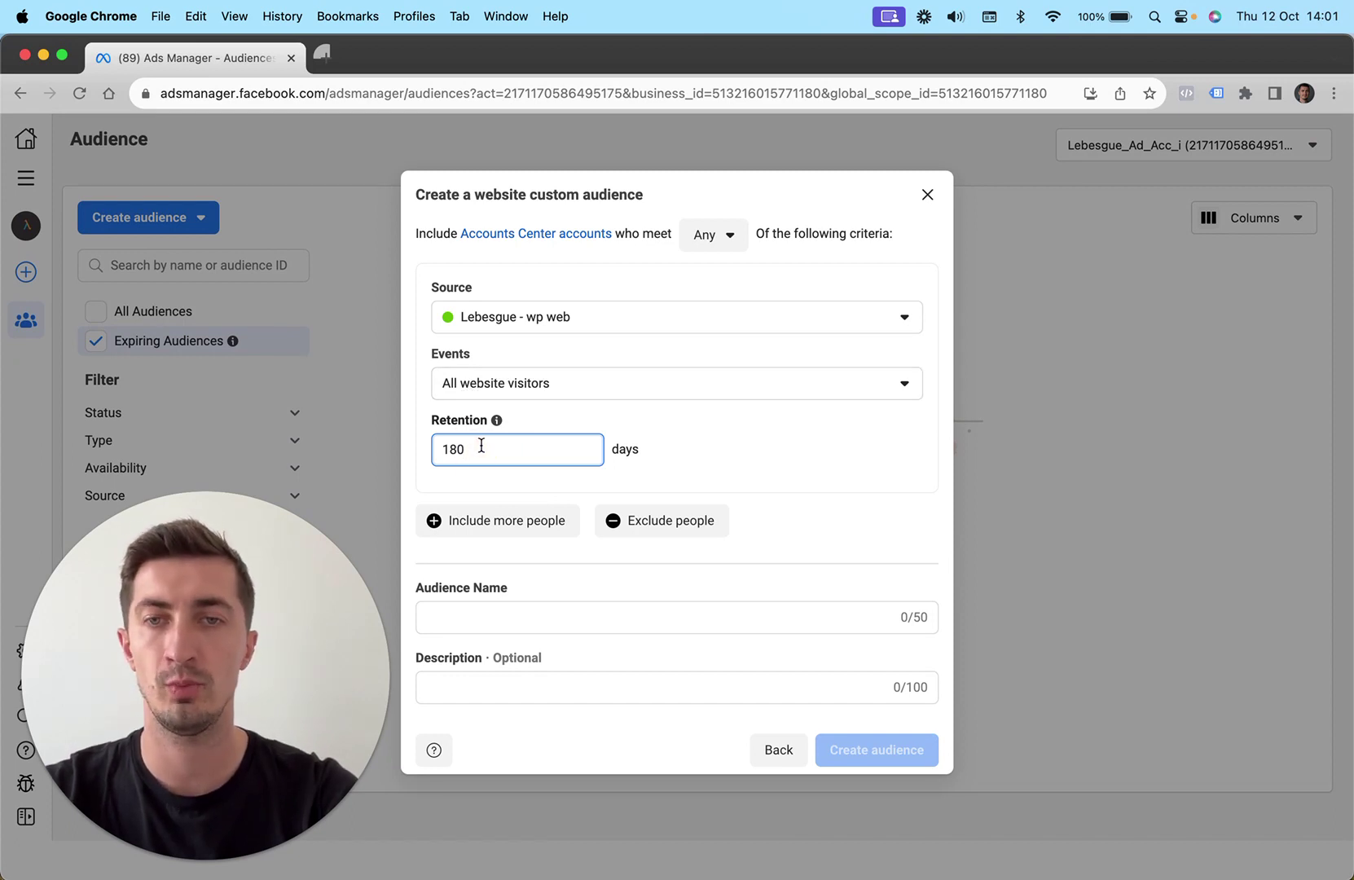
{"action": "left_click", "coordinate": [462, 616]}
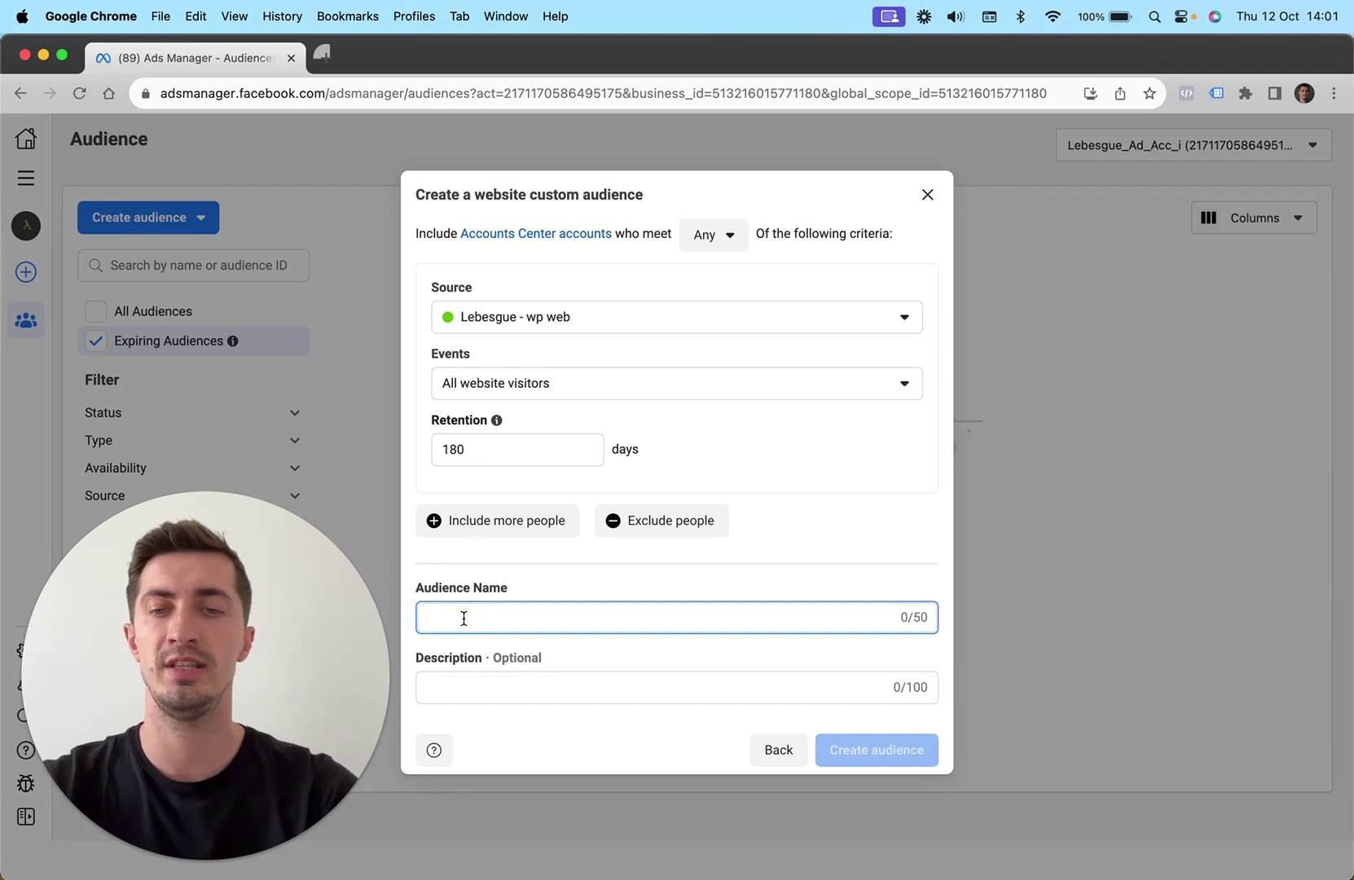
- Name the audience 'Website visitors 180 - Pixel based' and create it
{"action": "type", "text": "Website visitors 180"}
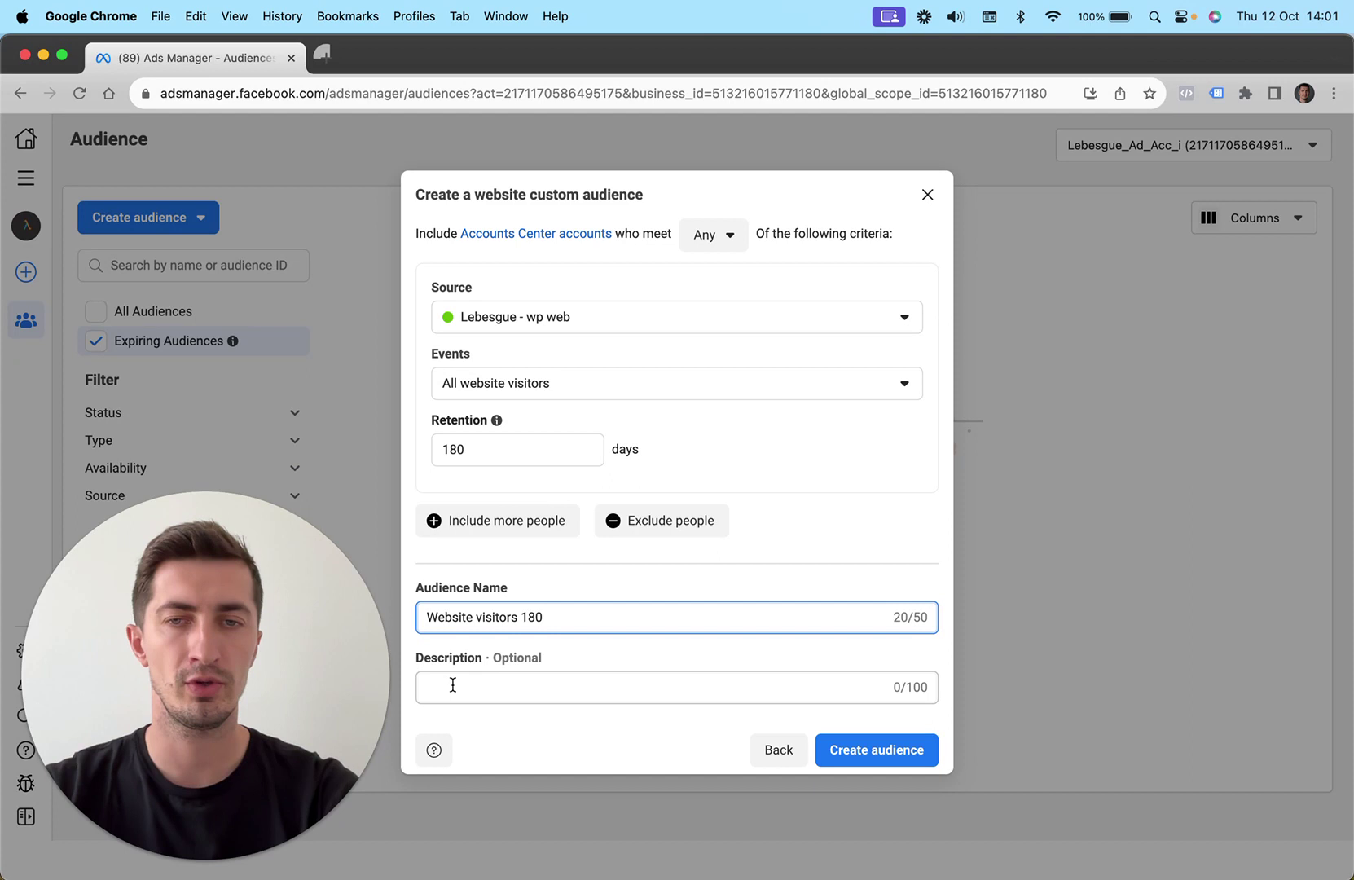
{"action": "left_click", "coordinate": [452, 685]}
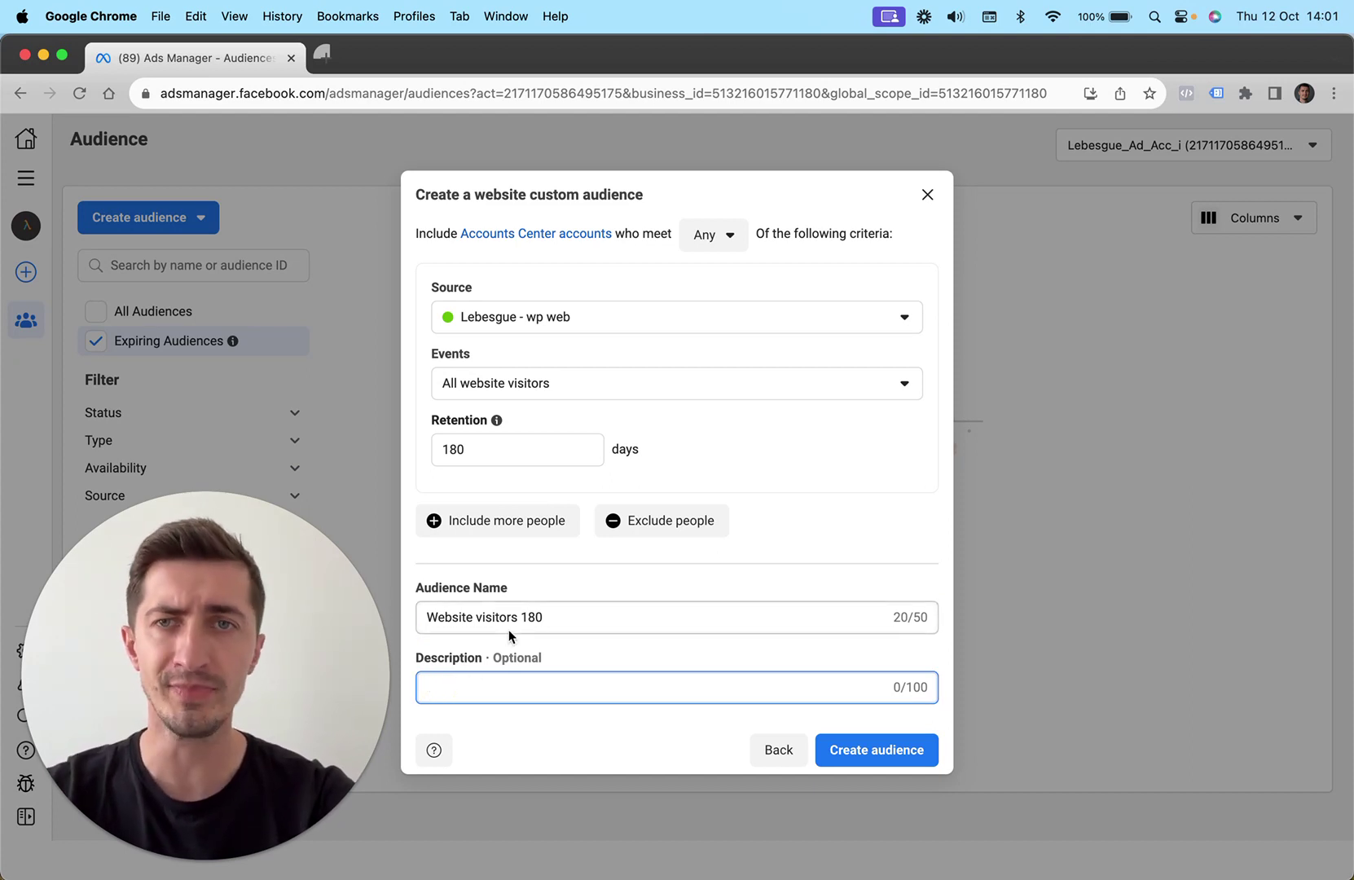
{"action": "left_click", "coordinate": [599, 619]}
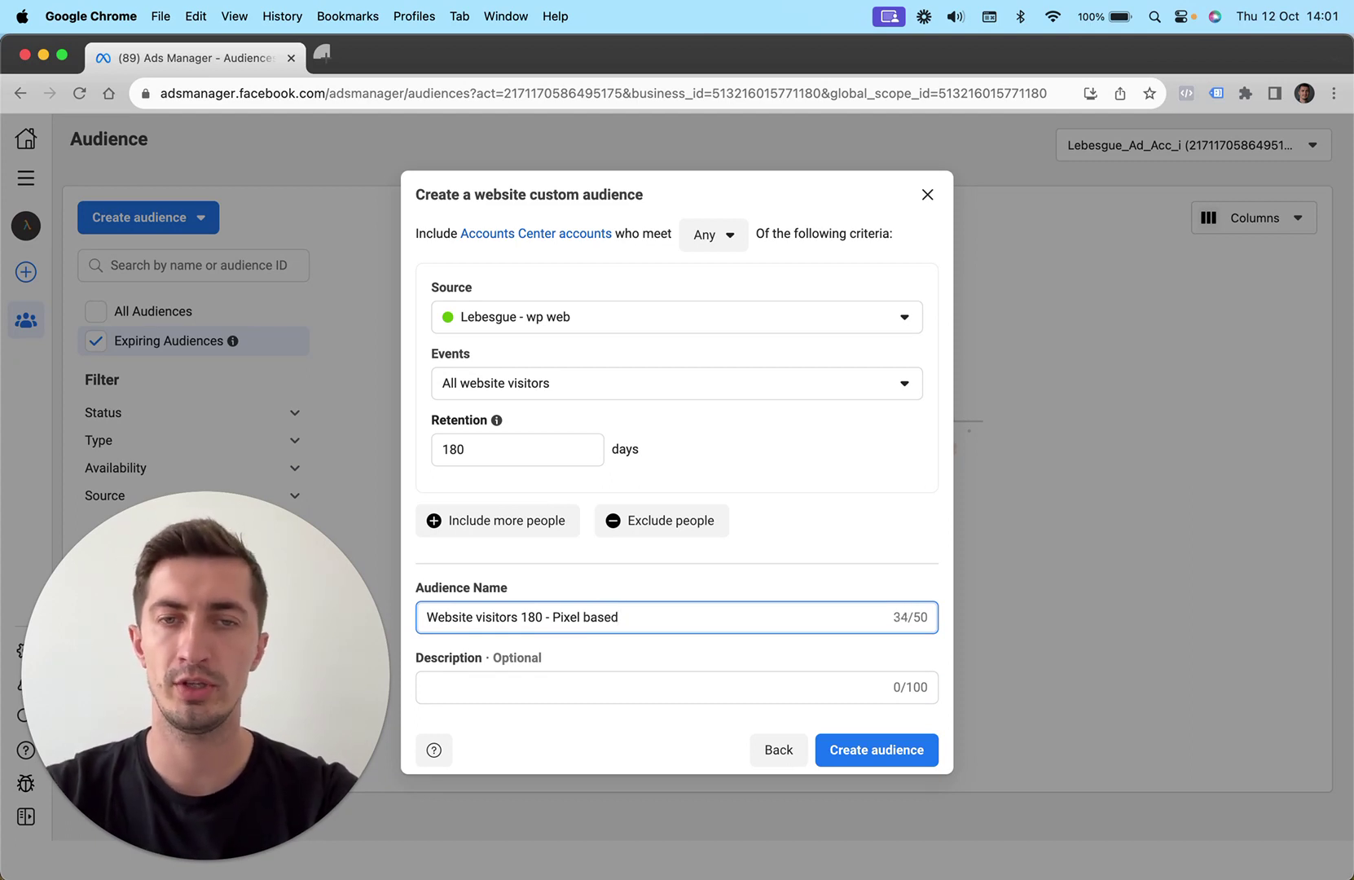
{"action": "left_click", "coordinate": [844, 753]}
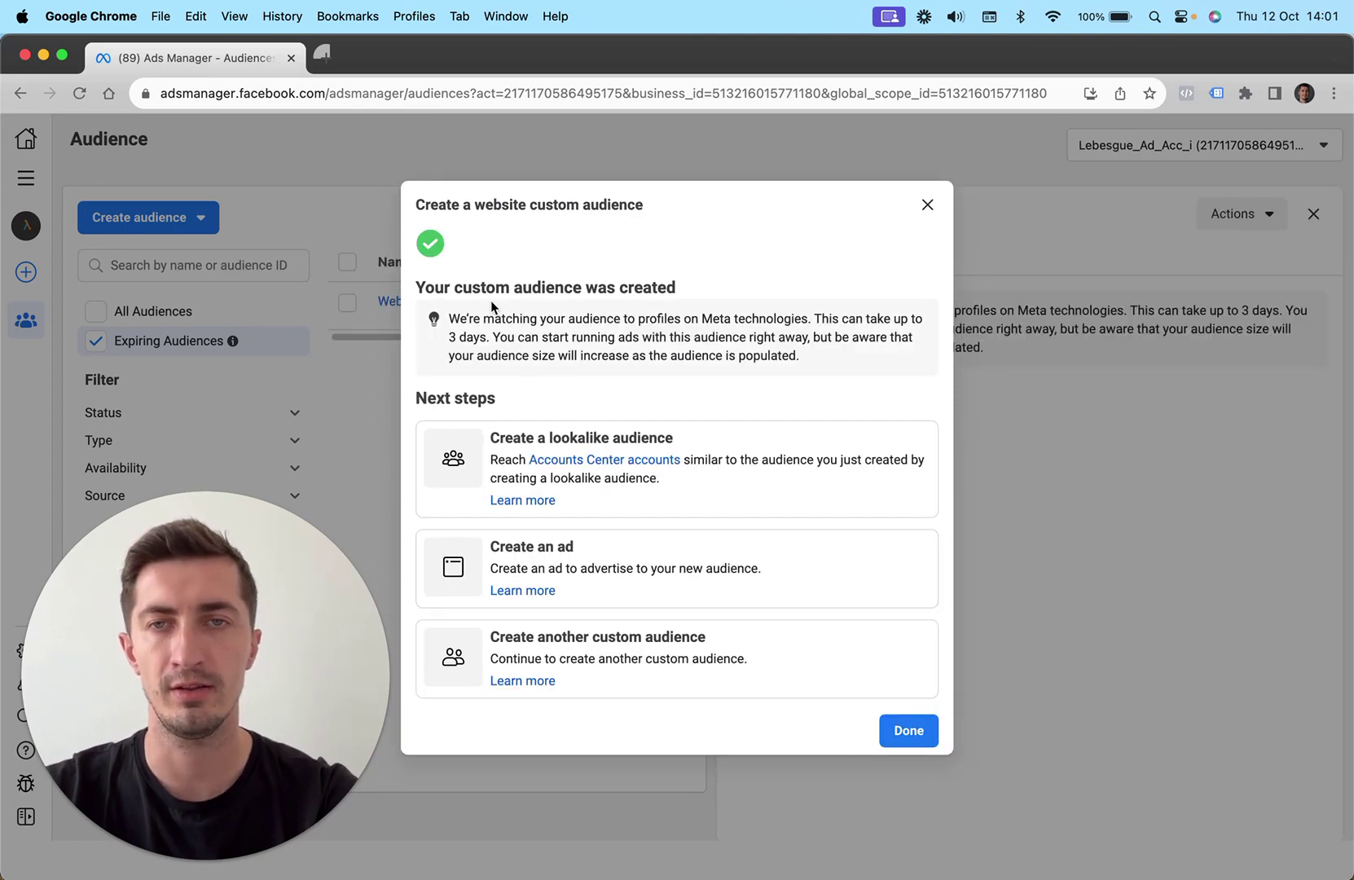
{"action": "left_click", "coordinate": [918, 734]}
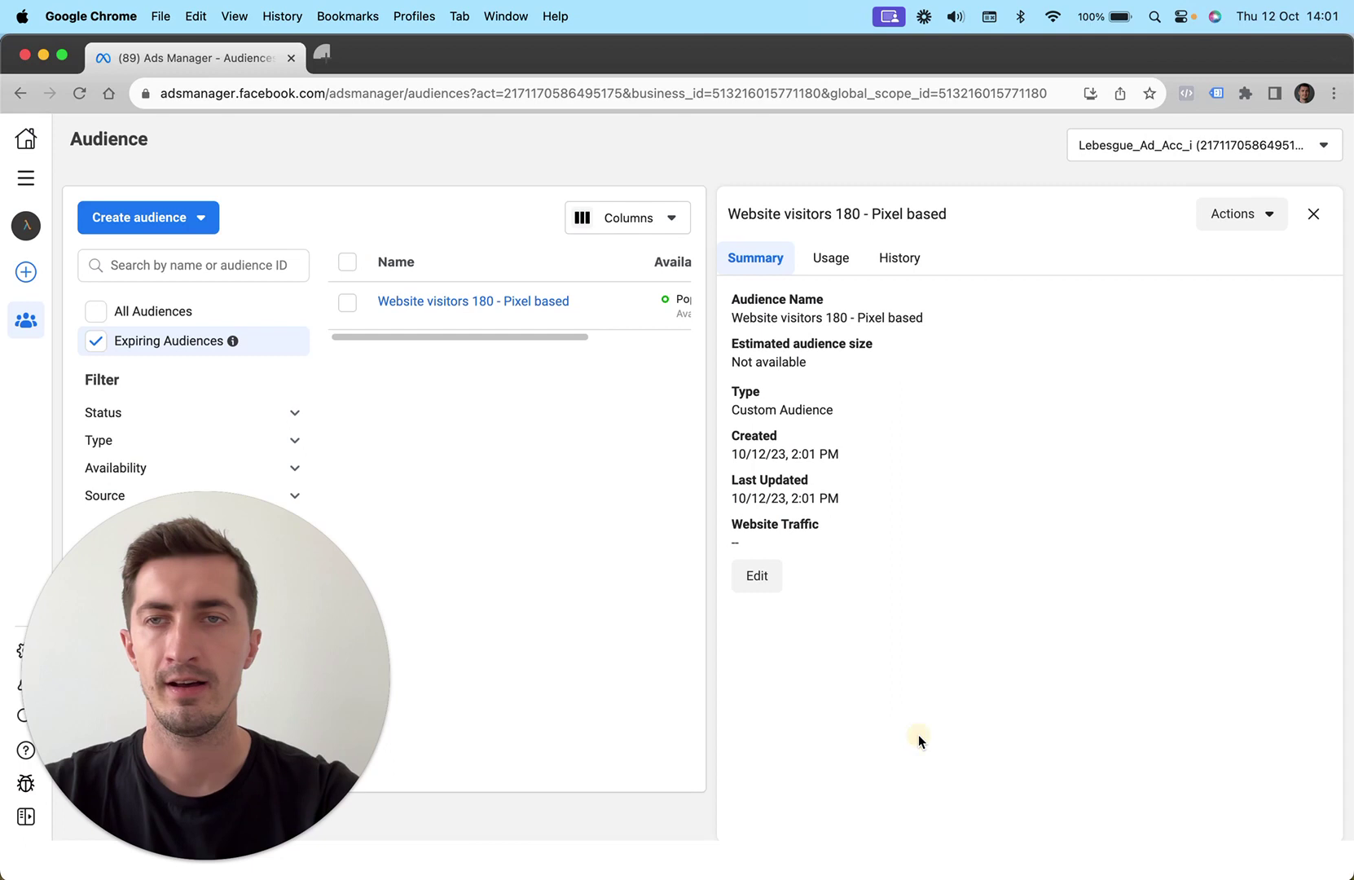
{"action": "left_click", "coordinate": [163, 217]}
- Begin another Website-sourced Custom Audience and set its event to CompleteRegistration
{"action": "left_click", "coordinate": [148, 265]}
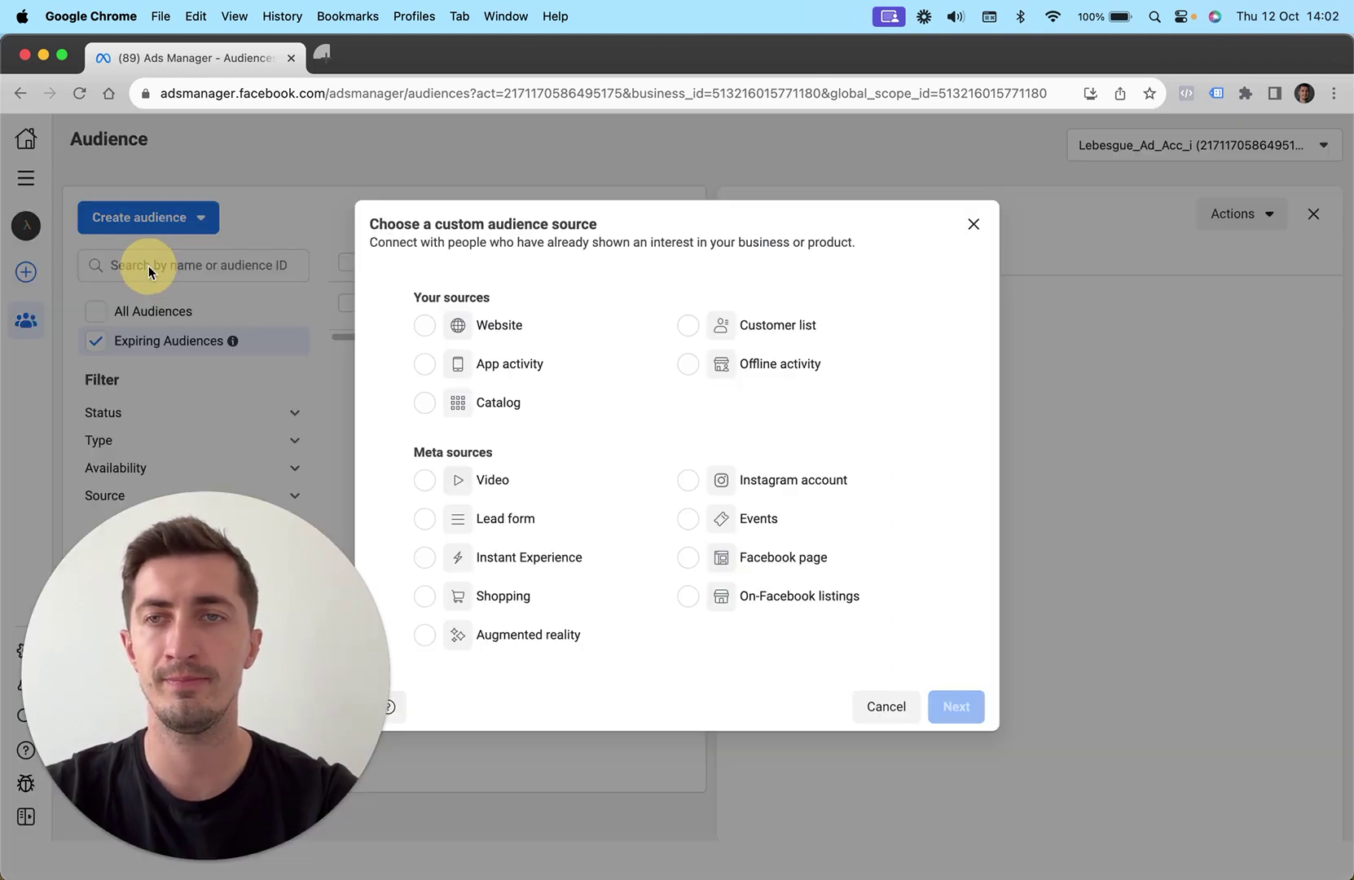
{"action": "left_click", "coordinate": [481, 327]}
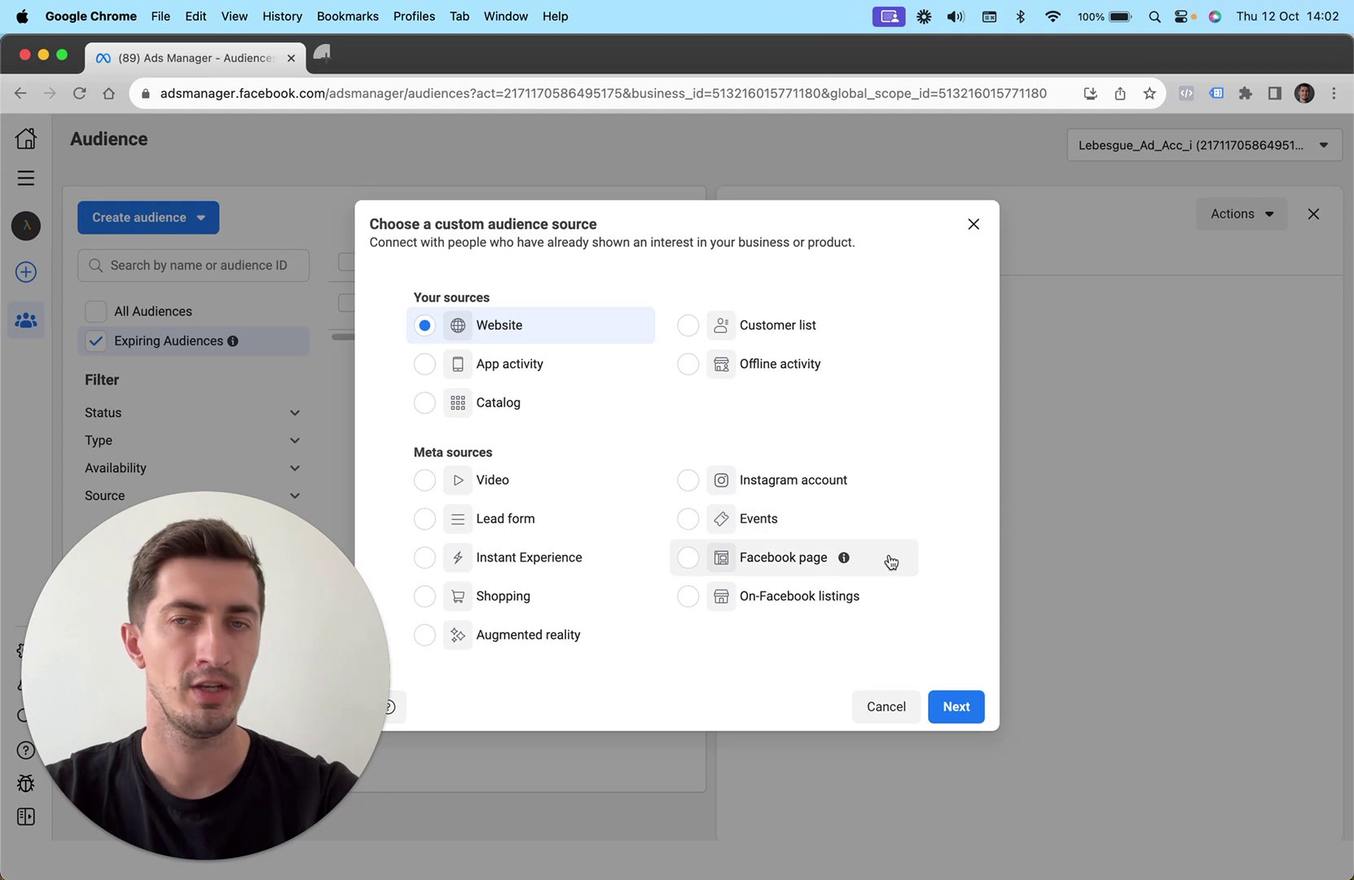
{"action": "left_click", "coordinate": [937, 707]}
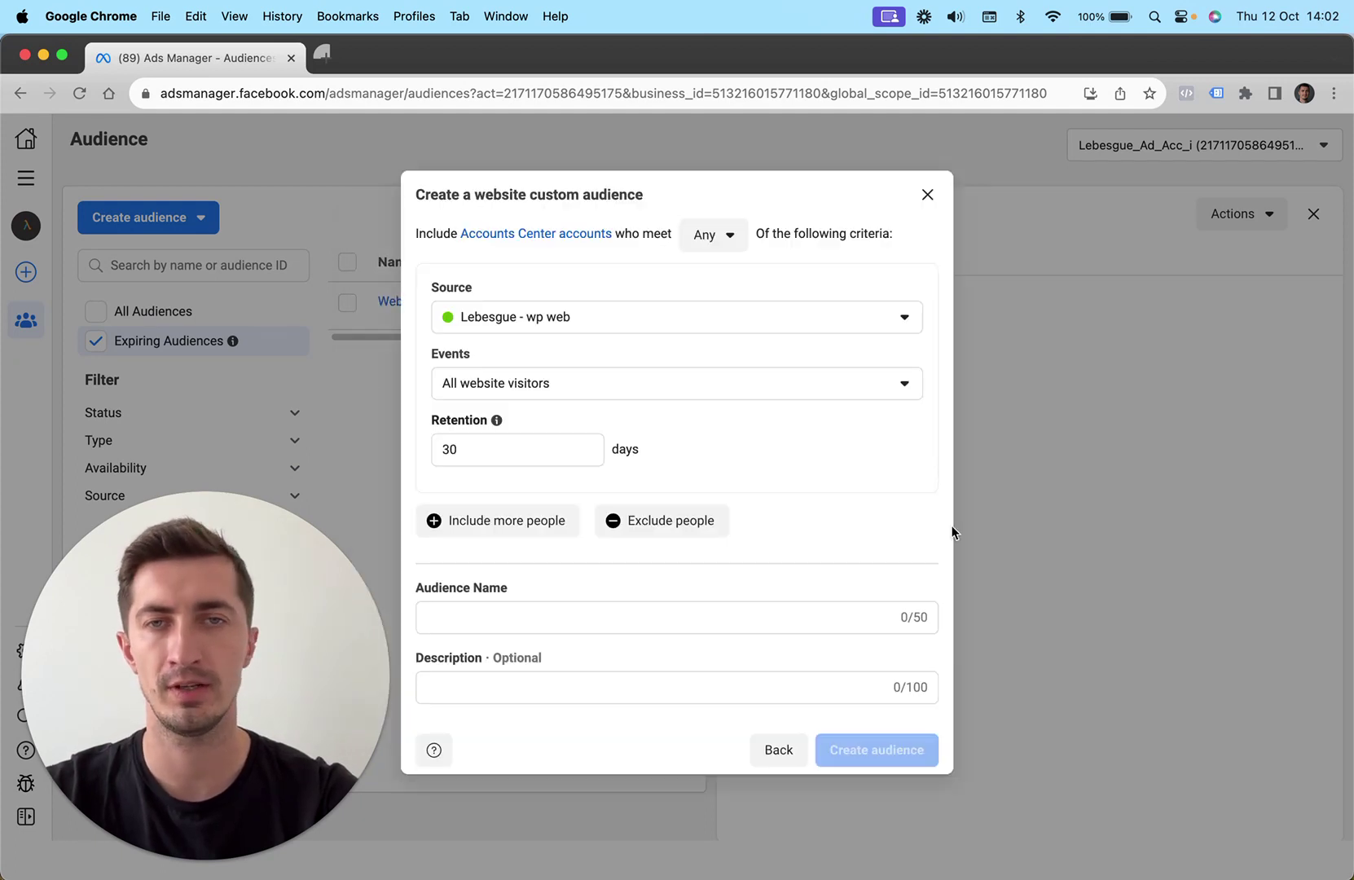
{"action": "left_click", "coordinate": [569, 380]}
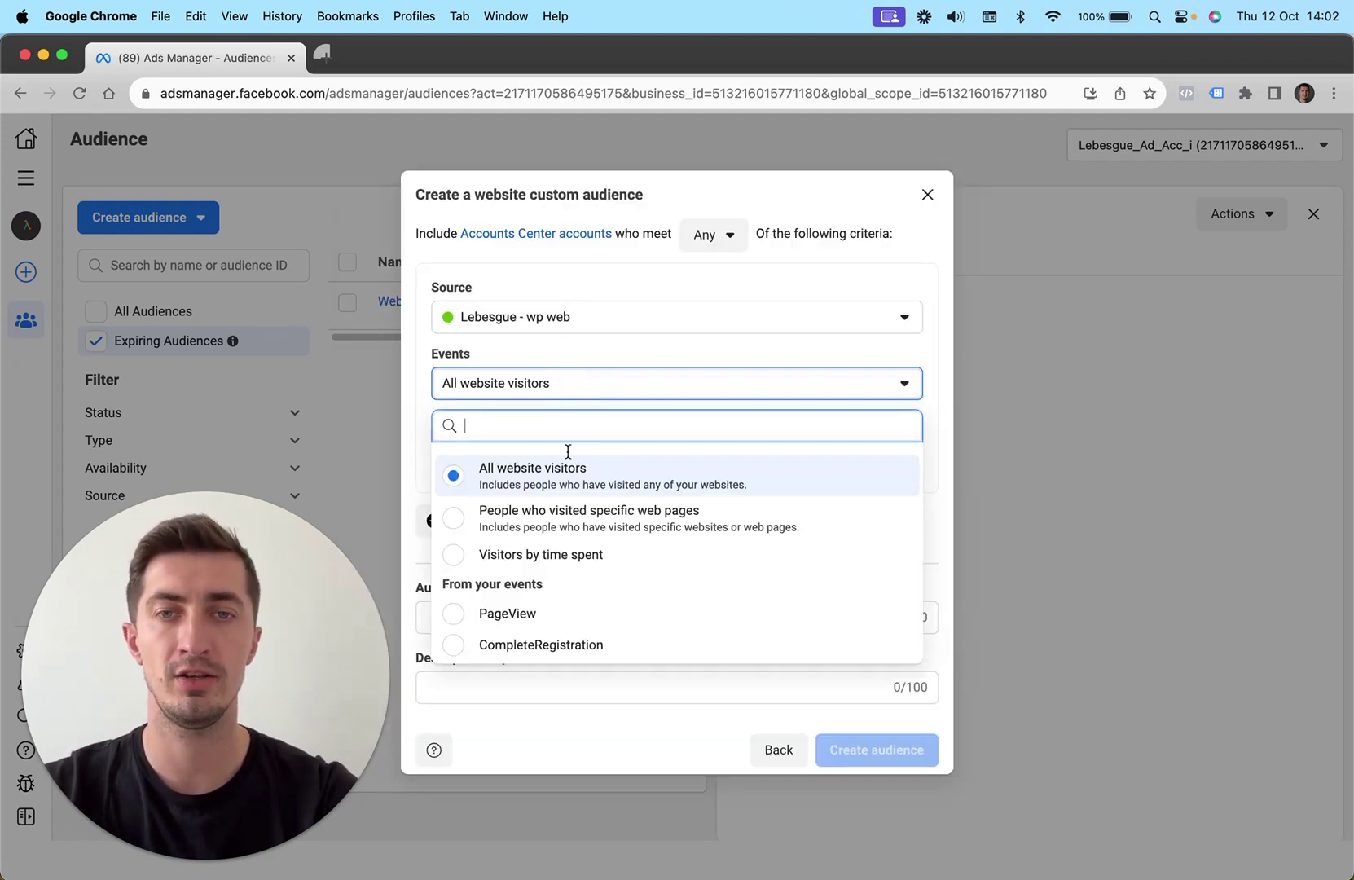
{"action": "left_click", "coordinate": [508, 645]}
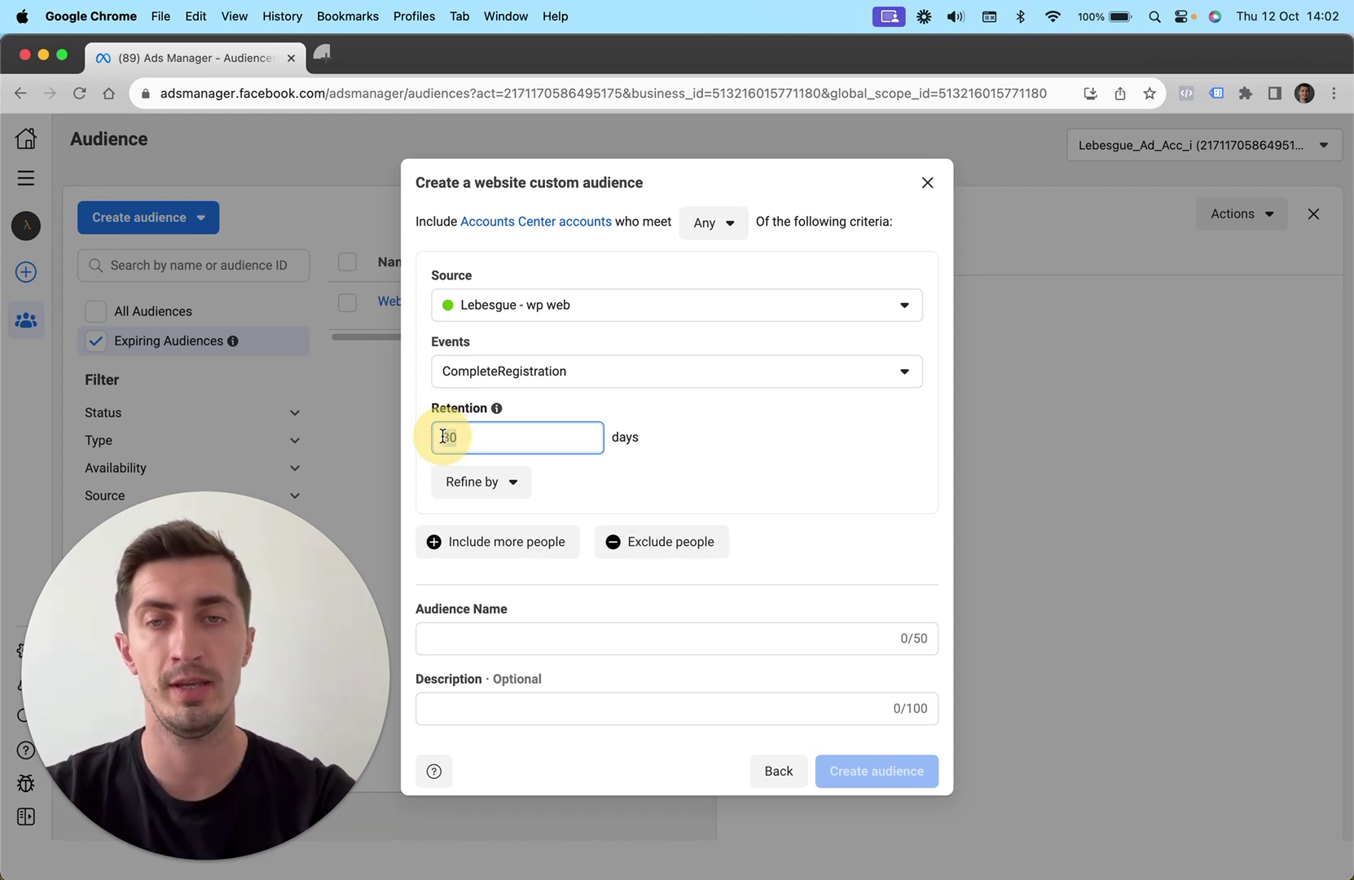
{"action": "double_click", "coordinate": [443, 438]}
- Set retention to 180 days, name it 'Website purchasers 180 - Pixel based', and create it
{"action": "type", "text": "180"}
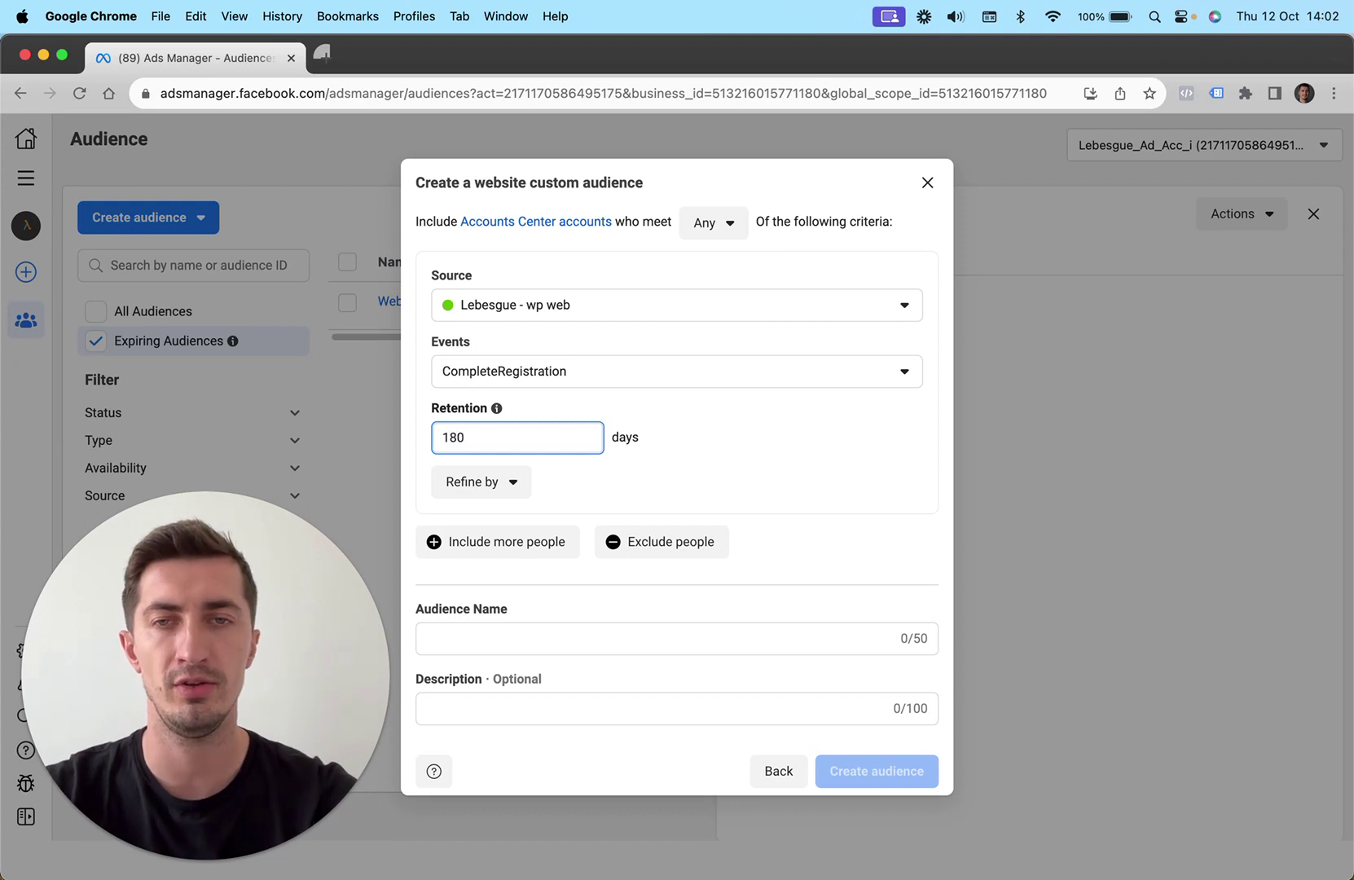
{"action": "left_click", "coordinate": [451, 633]}
{"action": "type", "text": "Website purchas"}
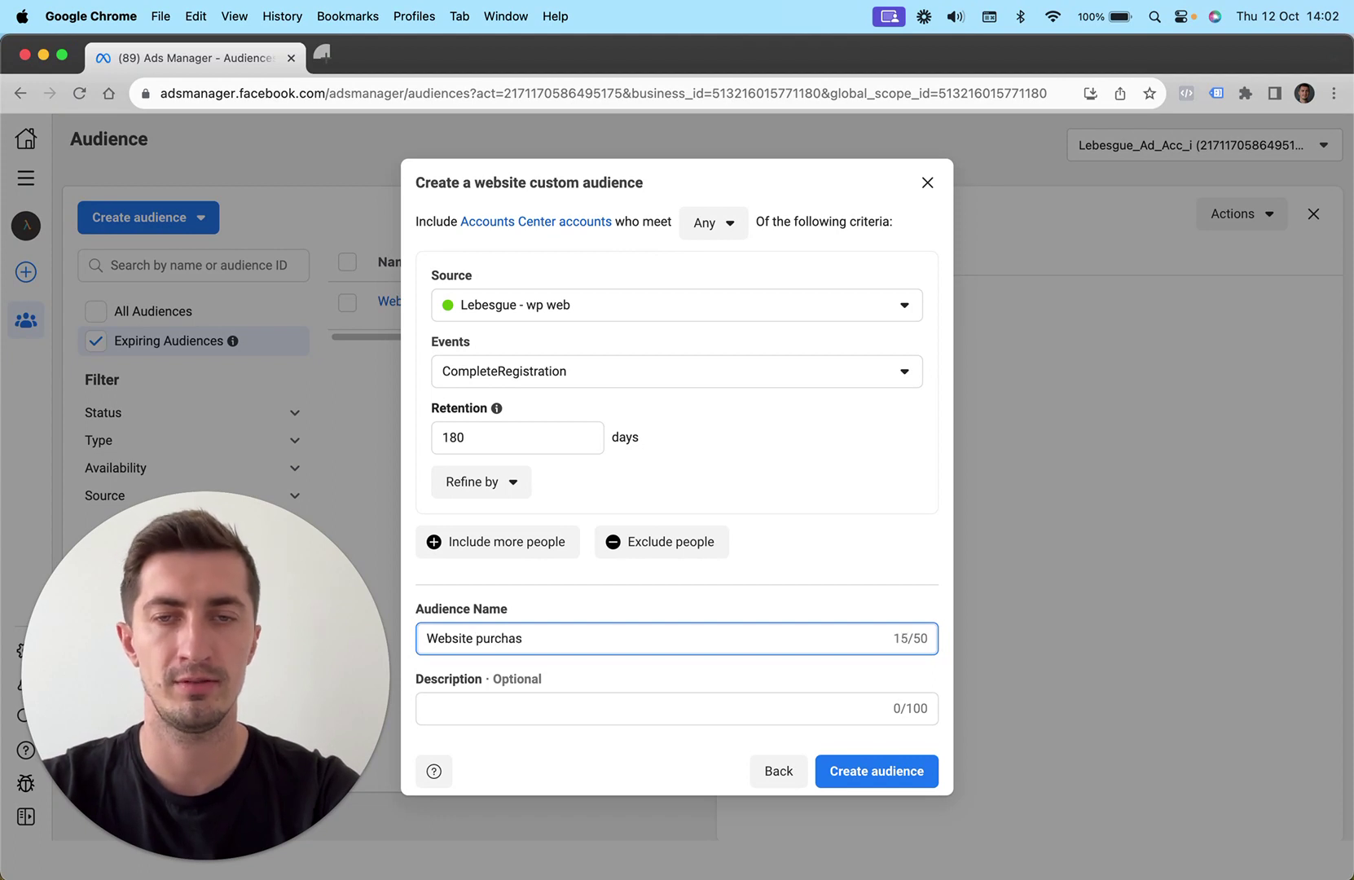
{"action": "type", "text": "ers -180 -"}
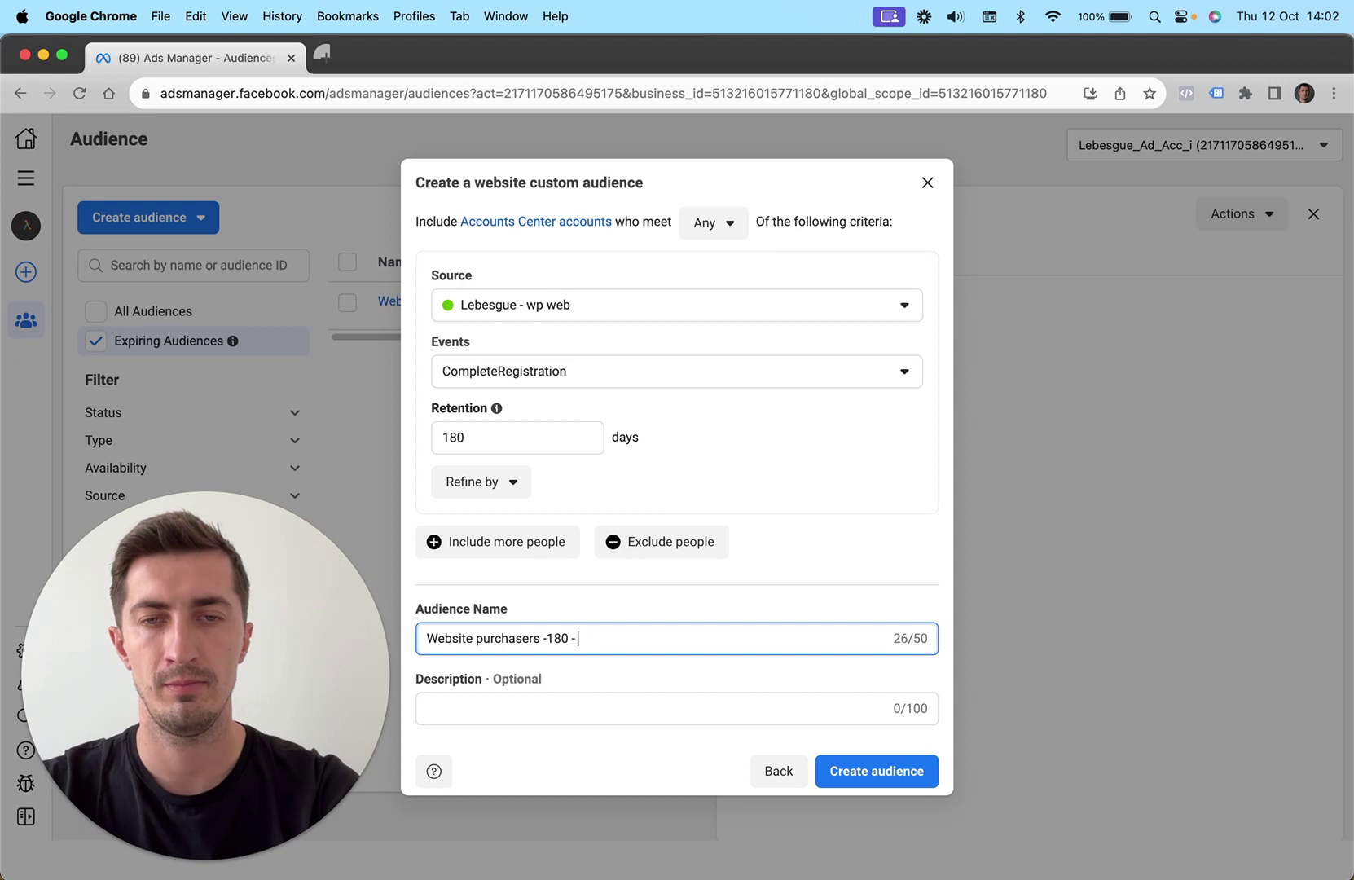
{"action": "key", "text": "BackSpace"}
{"action": "key", "text": "BackSpace"}
{"action": "key", "text": "BackSpace"}
{"action": "key", "text": "BackSpace"}
{"action": "key", "text": "BackSpace"}
{"action": "key", "text": "BackSpace"}
{"action": "key", "text": "BackSpace"}
{"action": "type", "text": "180 - Pixel bas"}
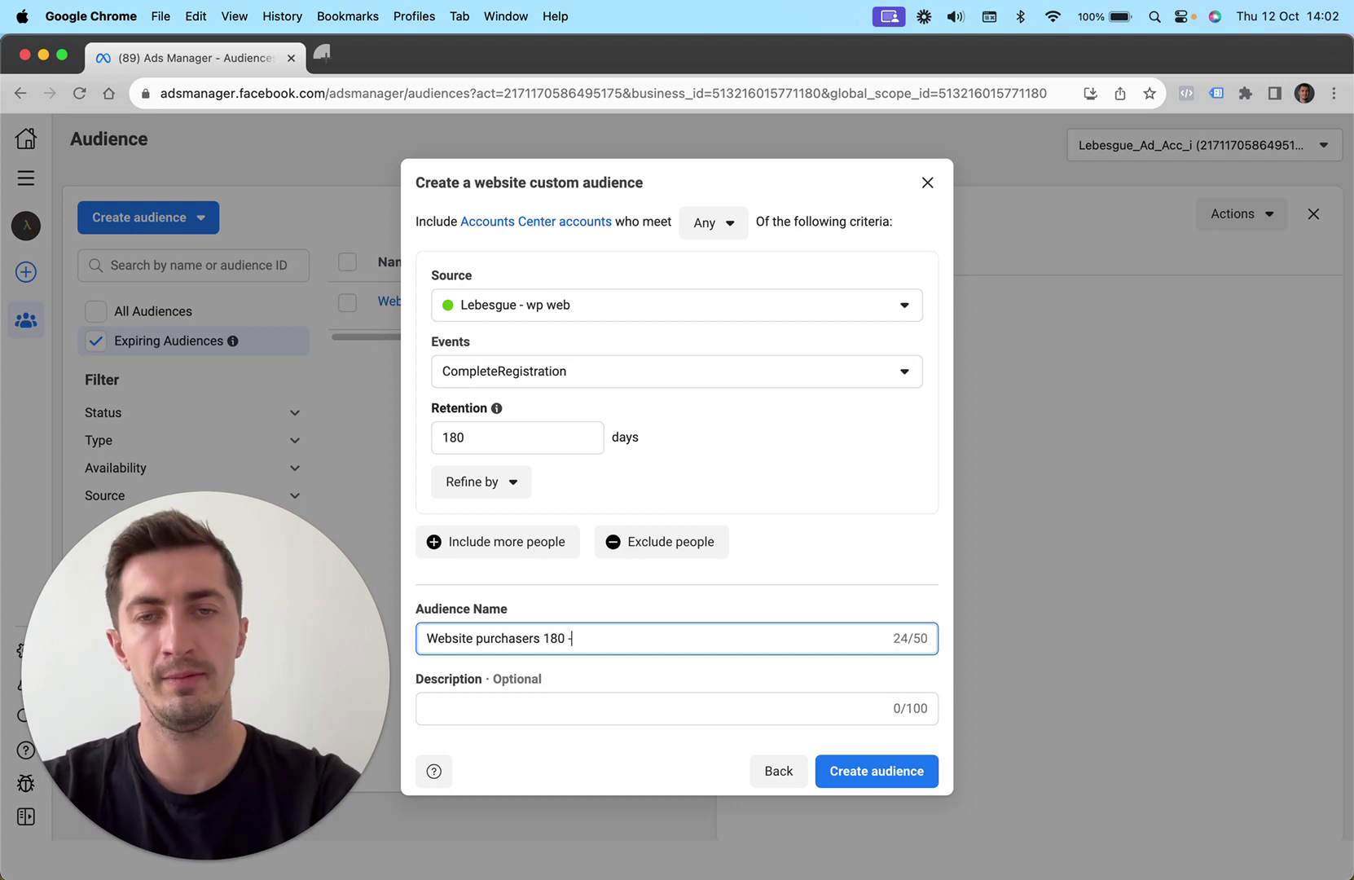
{"action": "type", "text": "ed"}
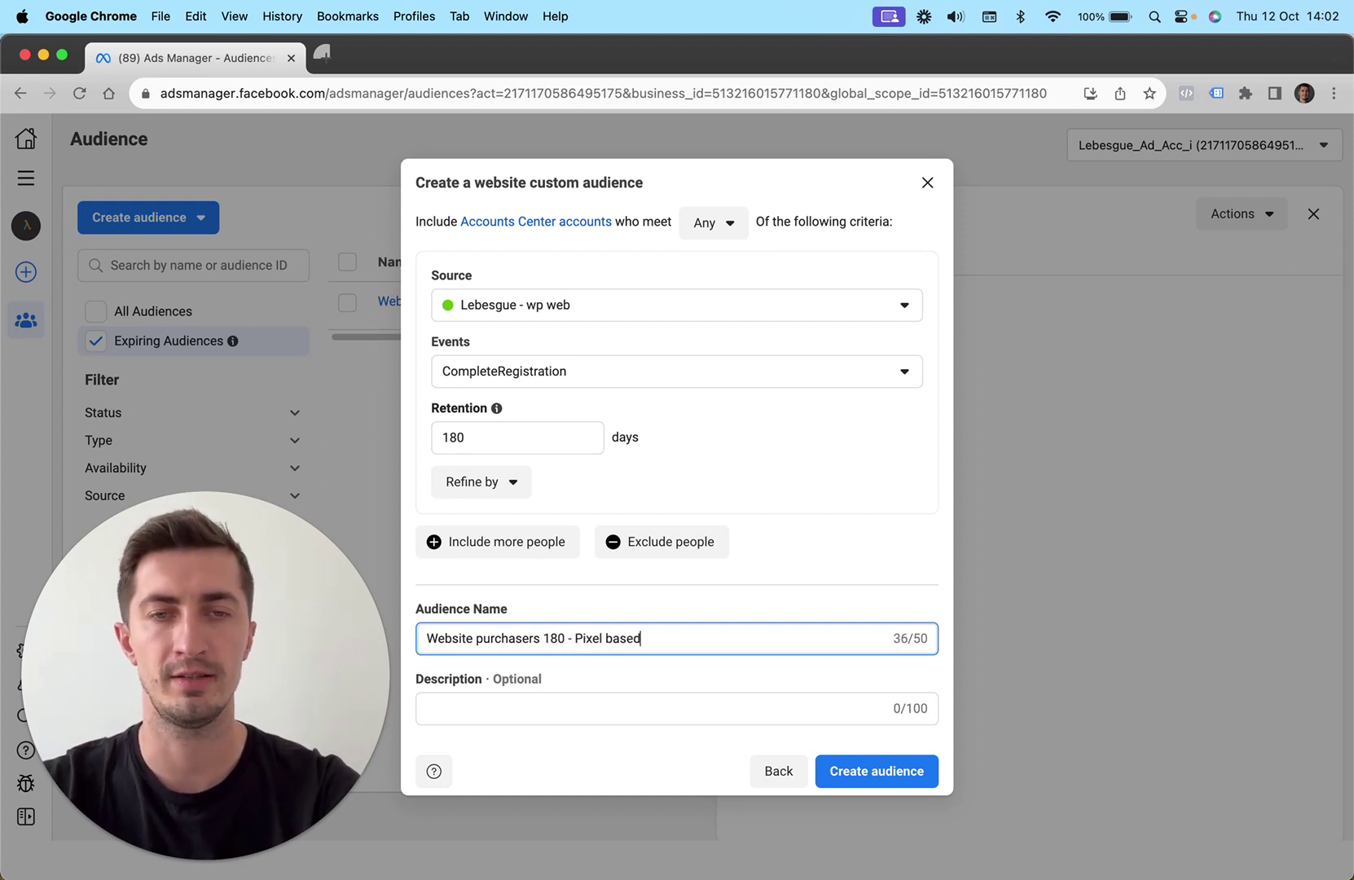
{"action": "left_click", "coordinate": [865, 772]}
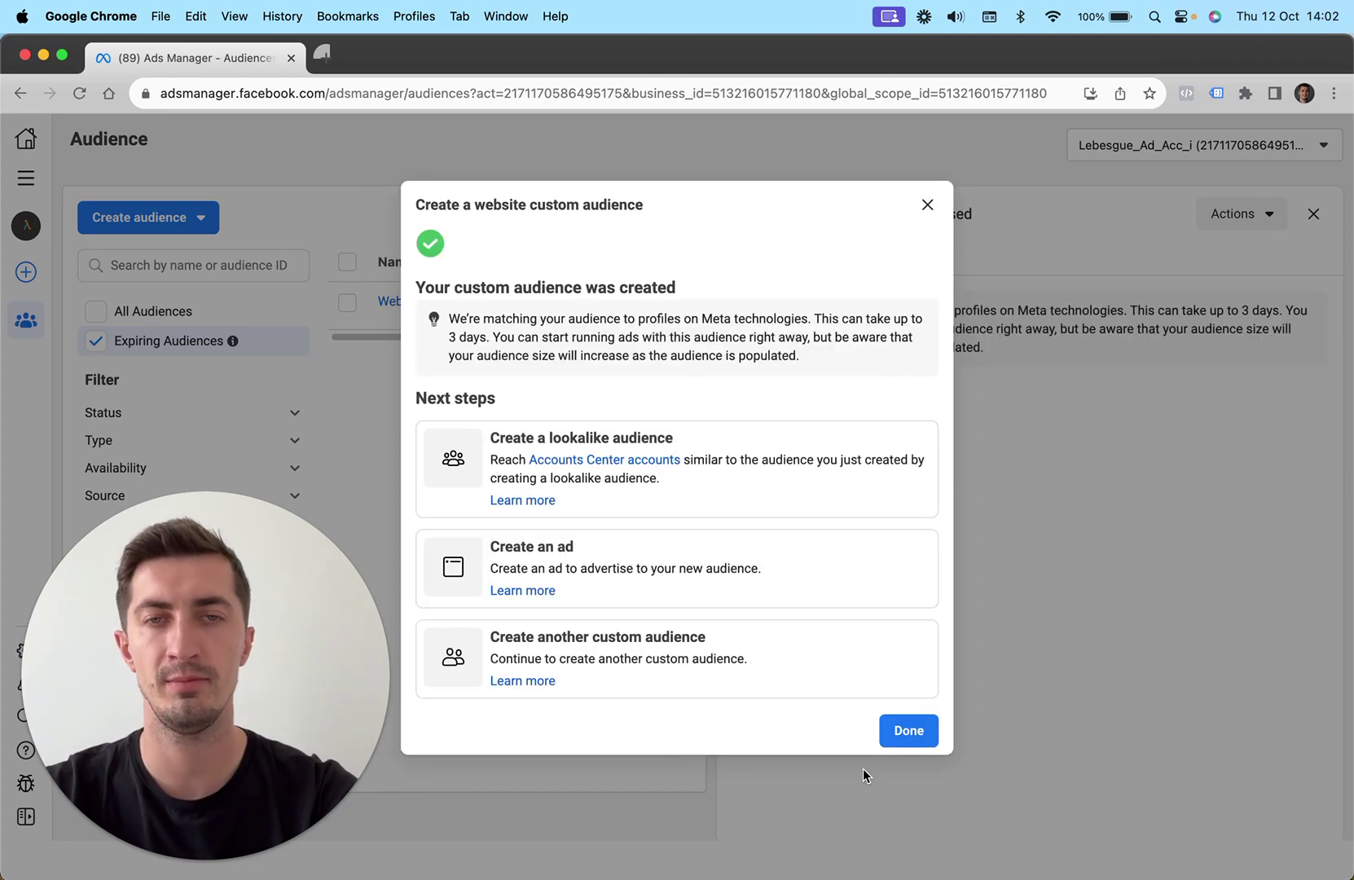
{"action": "left_click", "coordinate": [901, 729]}
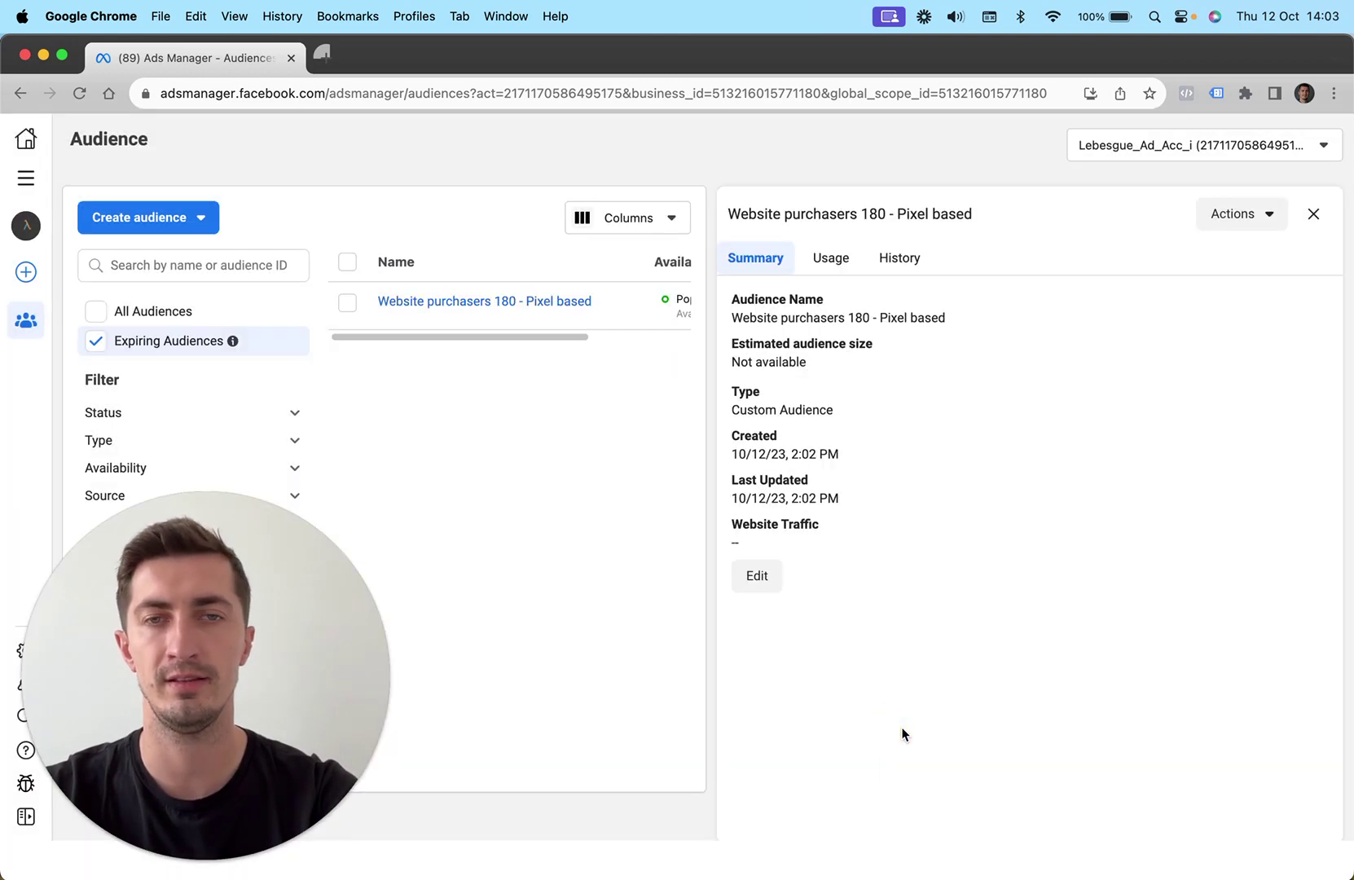